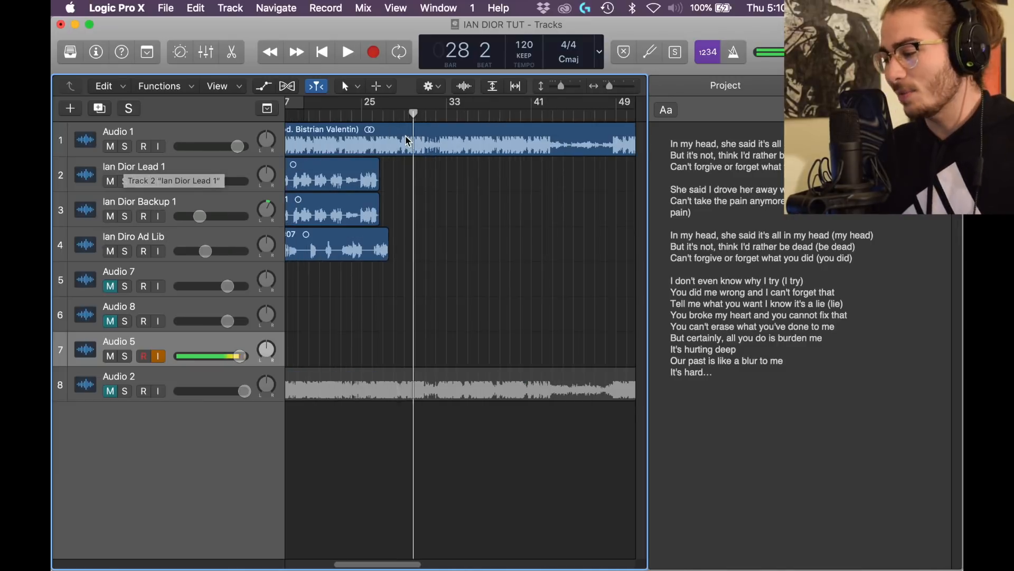
Show the mixer below the tracks and raise the DRY track's volume slightly.
scroll(407, 140, "left", 3)
scroll(408, 140, "left", 4)
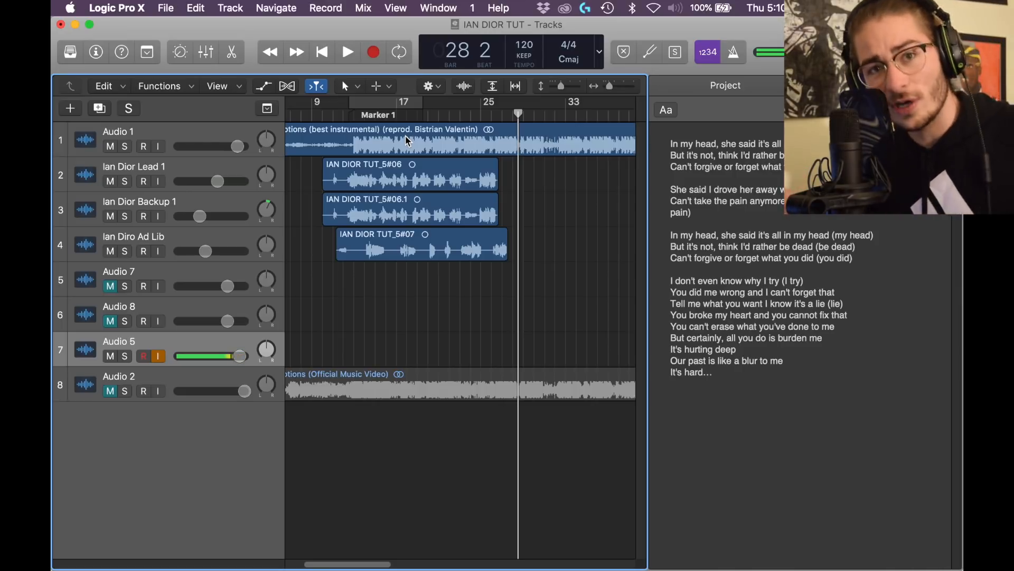
left_click(206, 52)
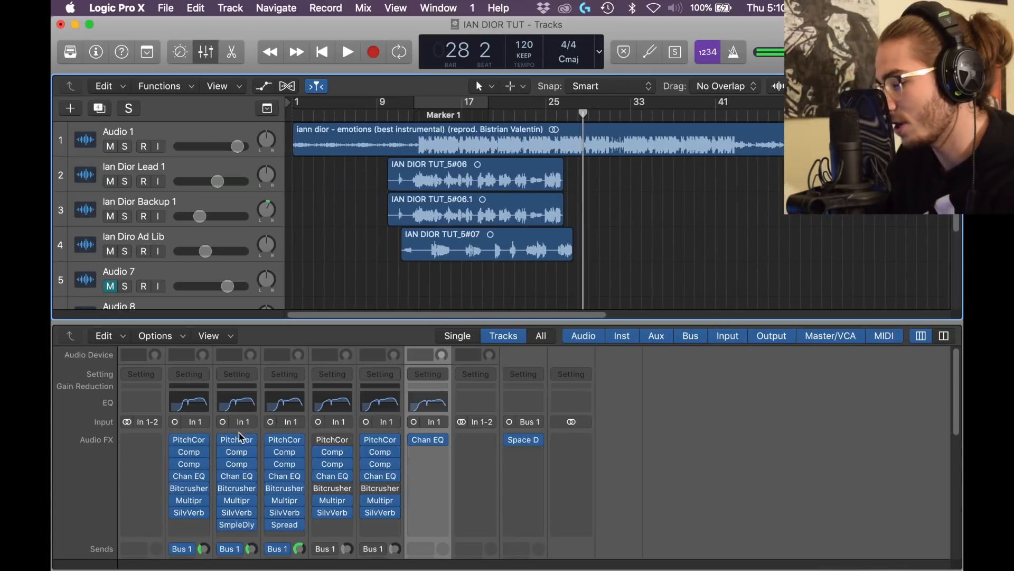
mouse_move(239, 492)
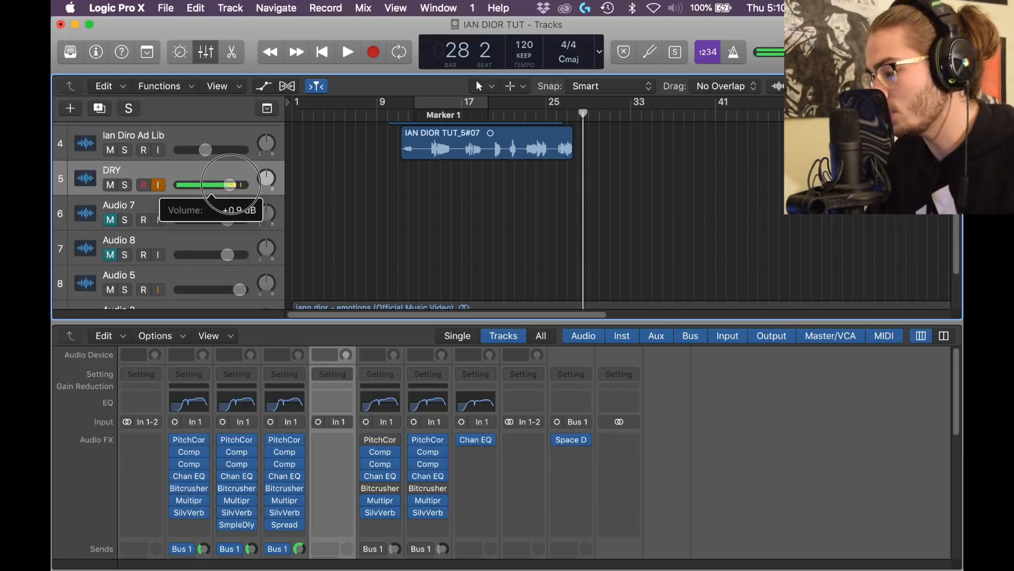
left_click_drag(232, 189, 236, 189)
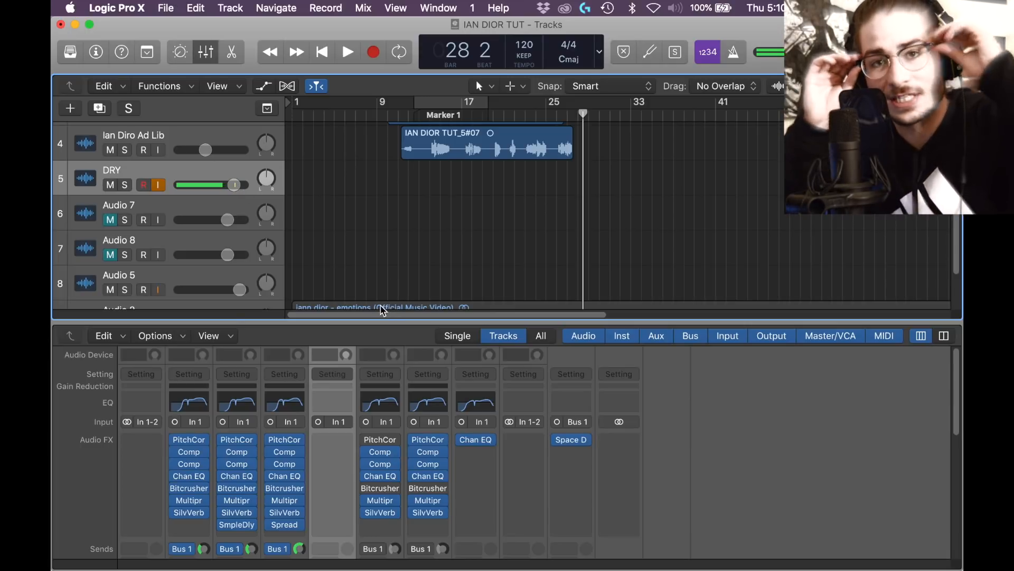
Copy the ad-lib track's Pitch Correction onto the DRY track and set its response to 29.3 ms.
mouse_move(284, 445)
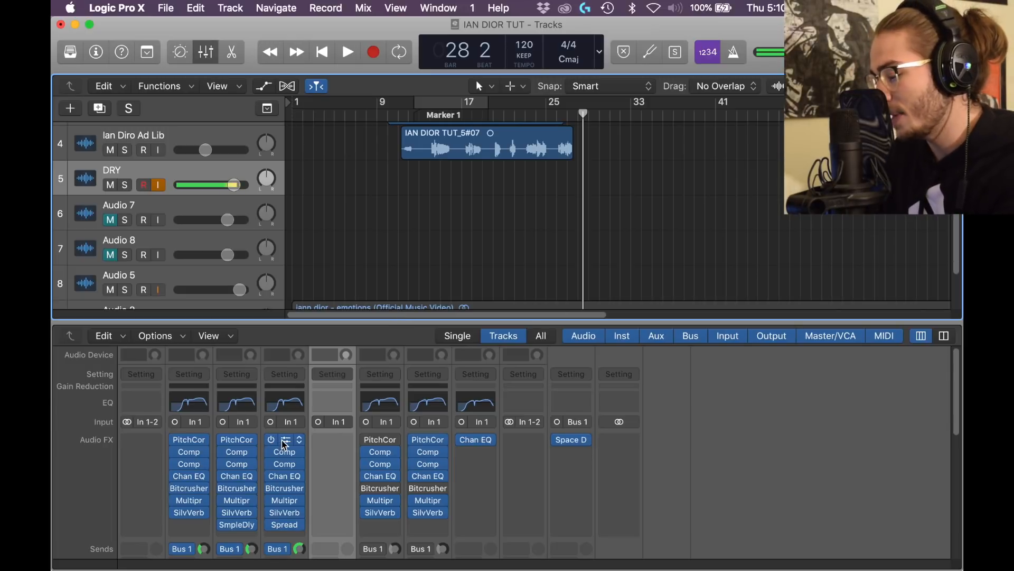
left_click_drag(284, 444, 330, 443)
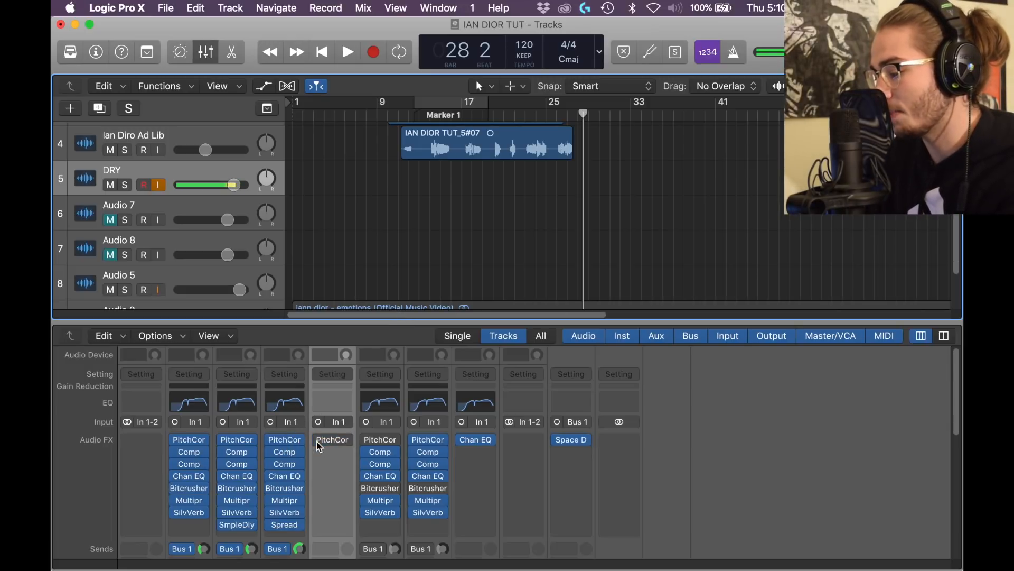
left_click(333, 441)
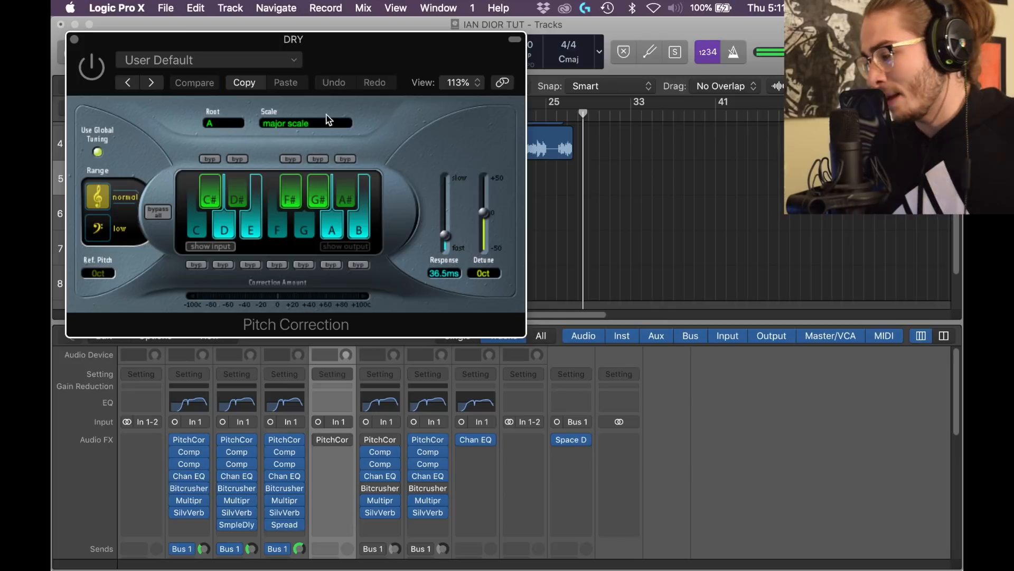
left_click_drag(447, 241, 450, 243)
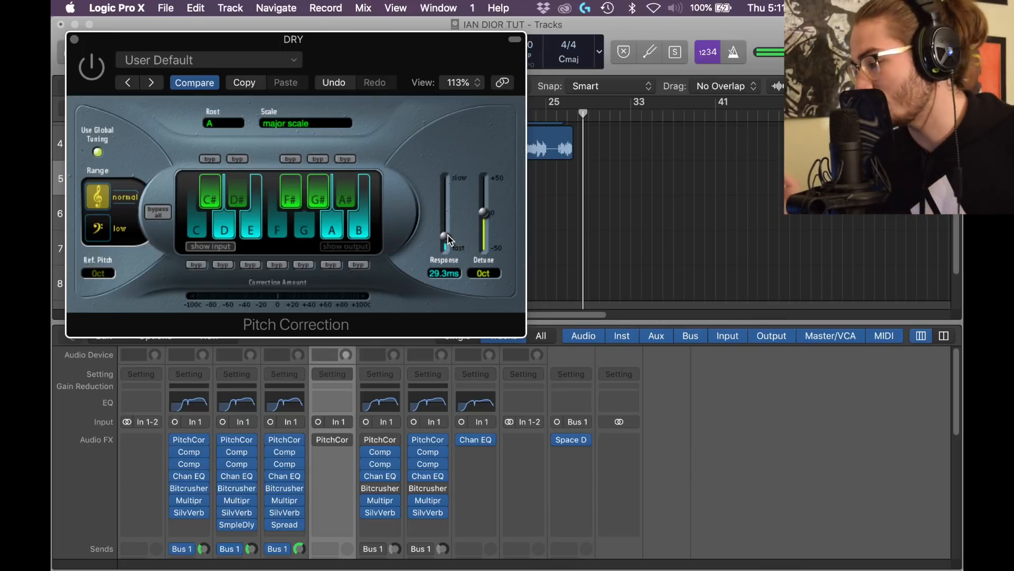
key("super+w")
Add a mono Compressor as the DRY track's second effect and lower the track's volume slightly.
left_click_drag(280, 455, 332, 453)
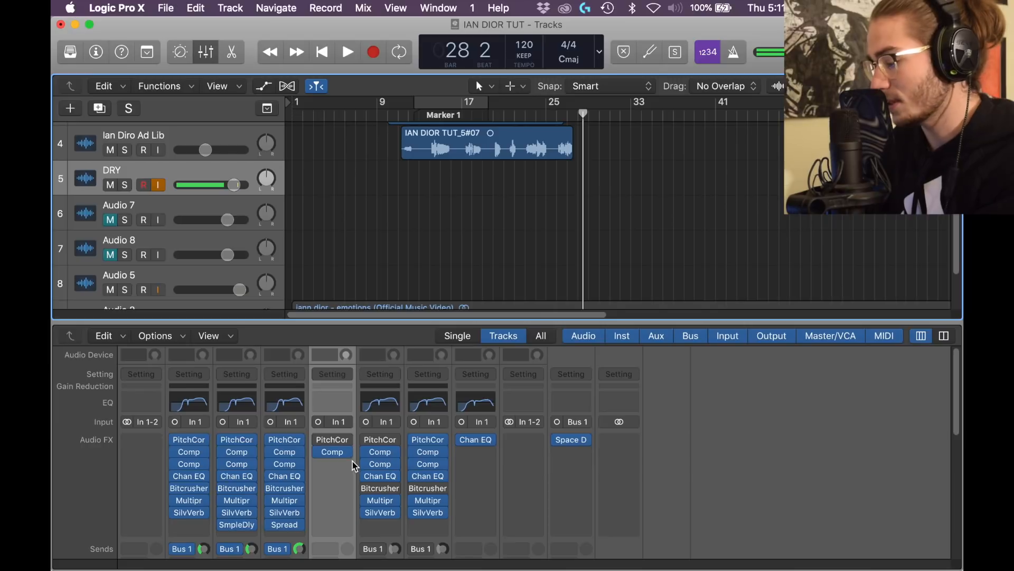
left_click_drag(234, 184, 229, 184)
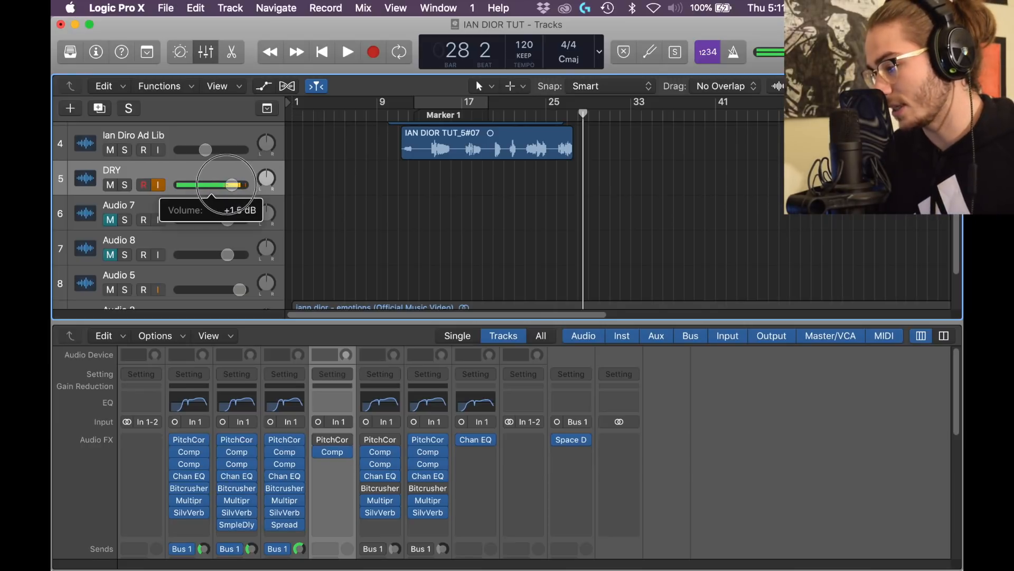
left_click(348, 452)
mouse_move(347, 428)
mouse_move(491, 435)
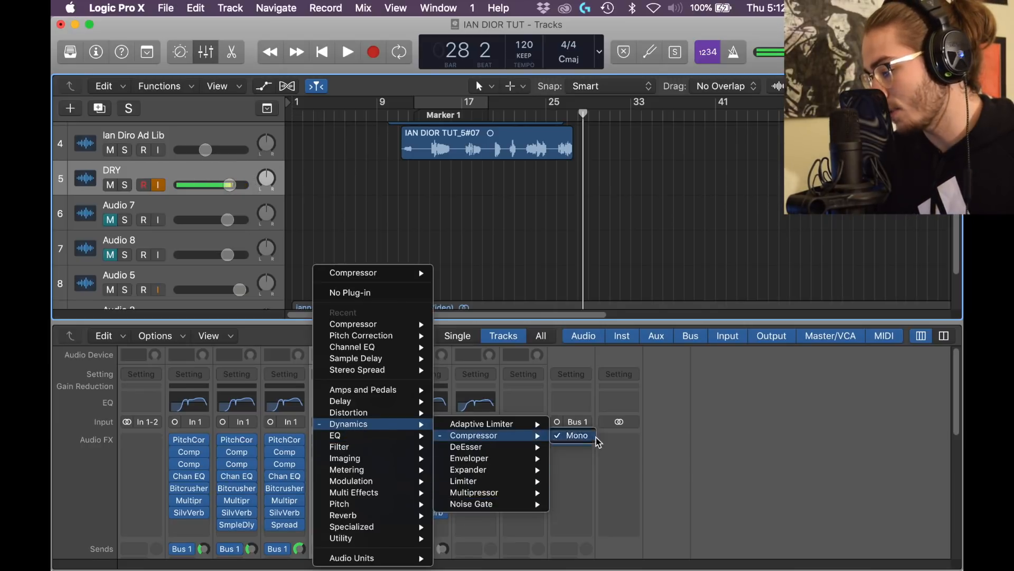
left_click(581, 439)
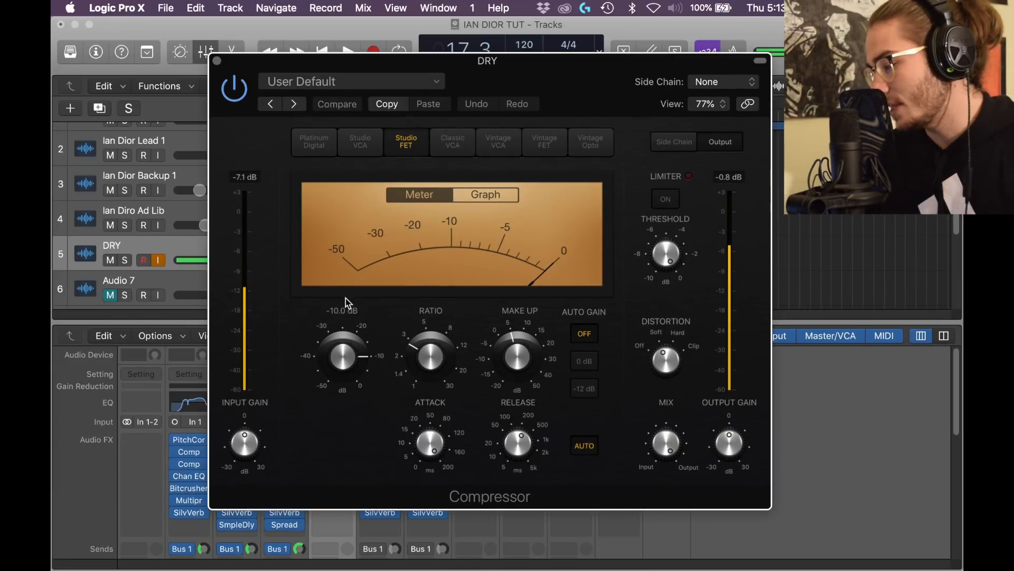
mouse_move(348, 363)
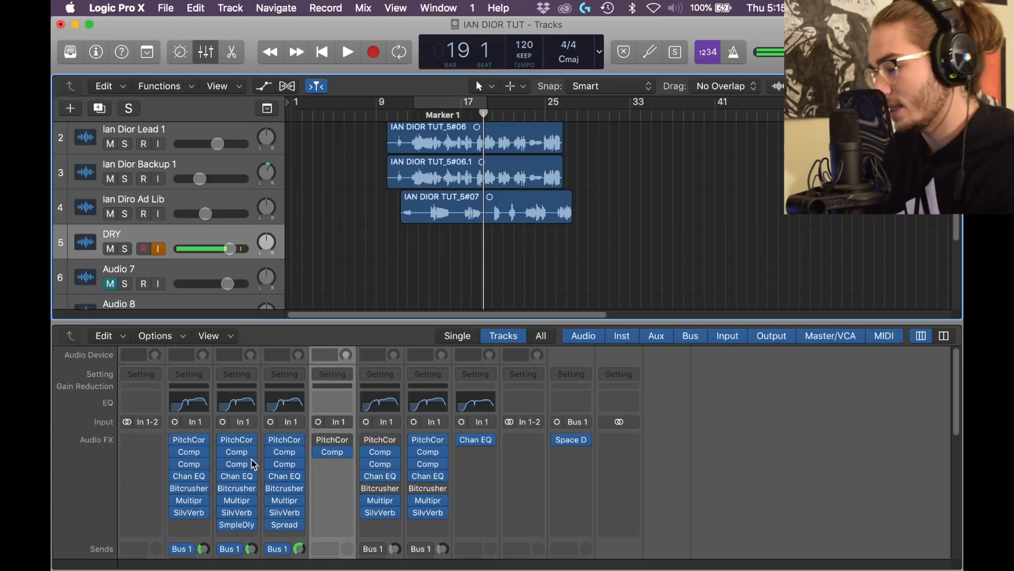
Insert another mono Compressor directly below the first one on the DRY track.
mouse_move(286, 466)
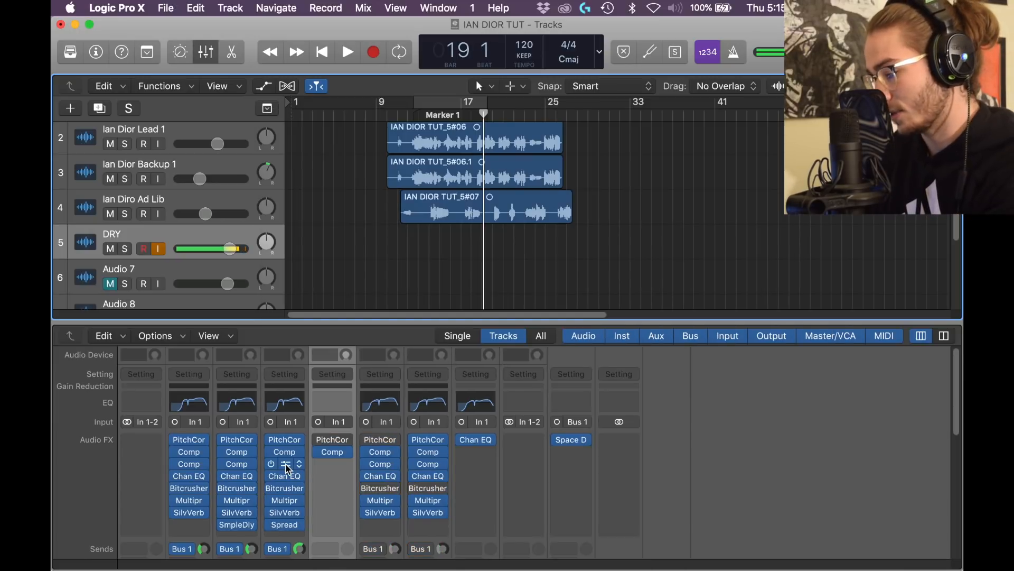
left_click(332, 464)
mouse_move(361, 424)
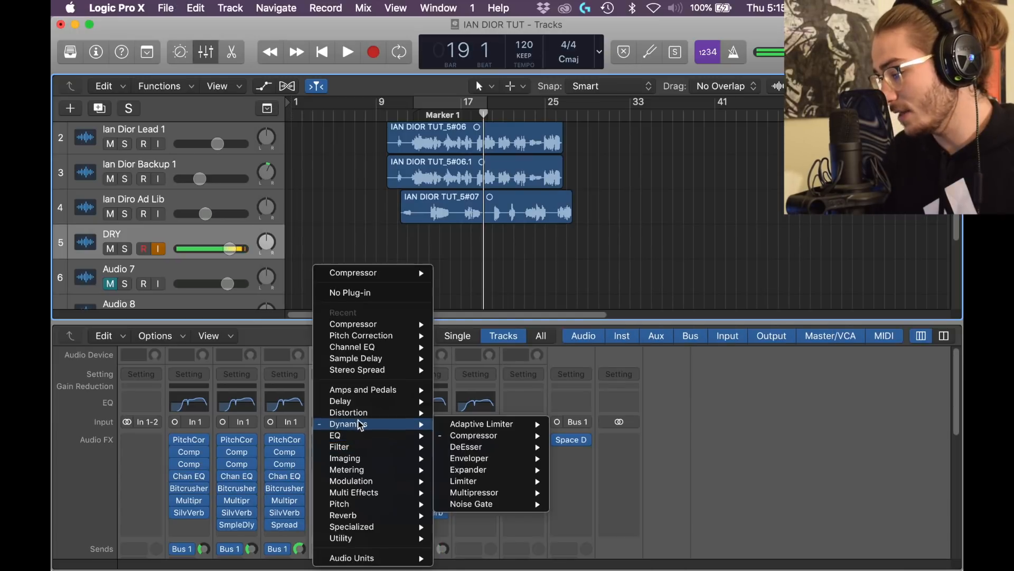
mouse_move(473, 435)
left_click(577, 435)
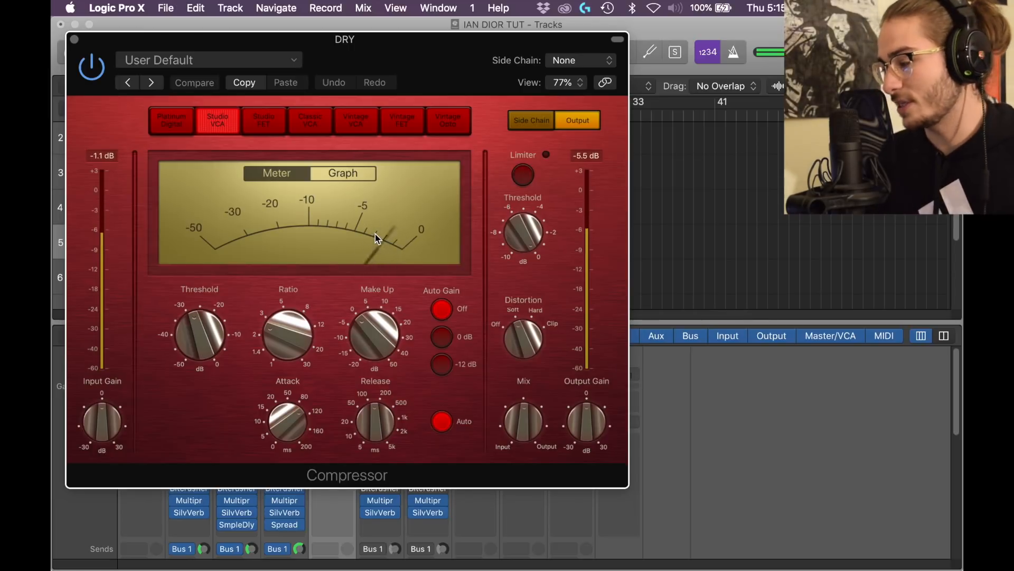
Review the second compressor's ratio, threshold, make-up, attack, release and mix settings, and close its window.
mouse_move(294, 331)
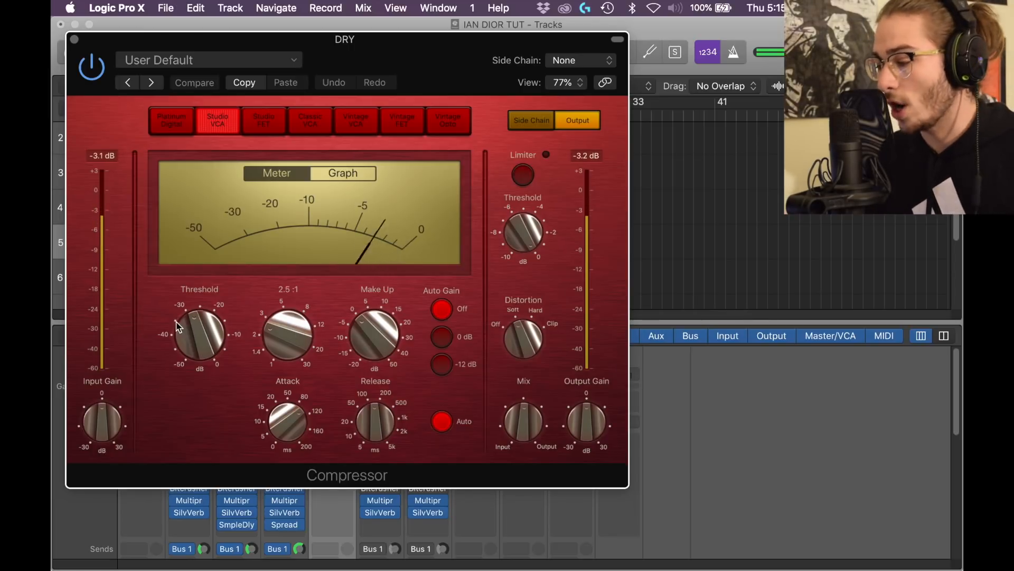
mouse_move(205, 338)
mouse_move(384, 349)
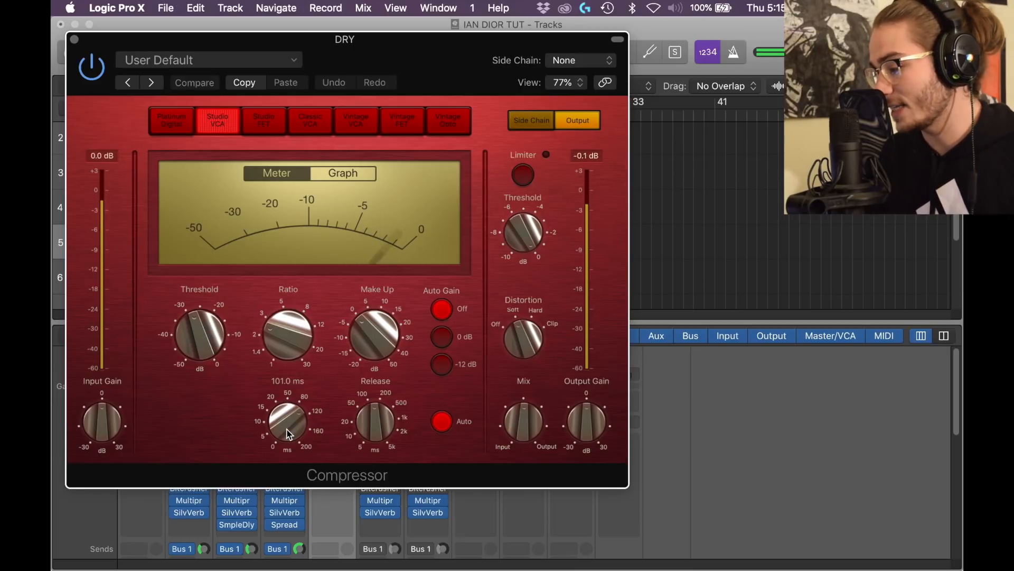
mouse_move(370, 429)
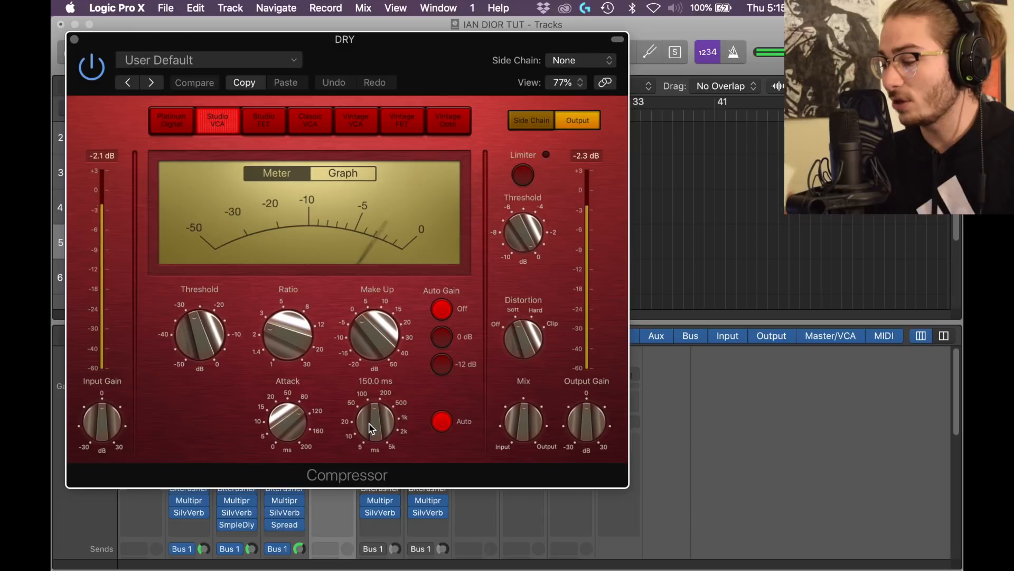
left_click(370, 427)
mouse_move(517, 436)
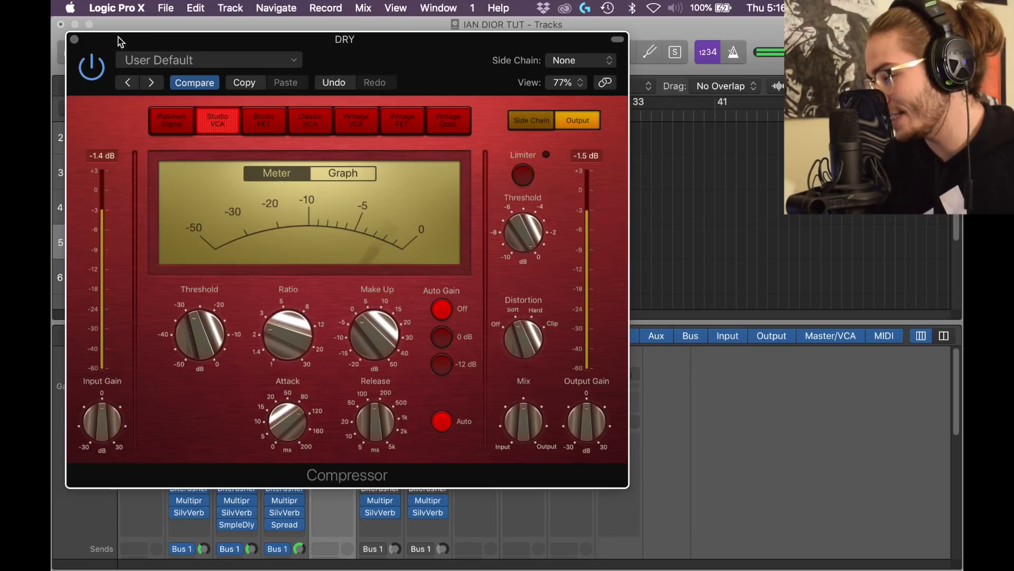
left_click(74, 39)
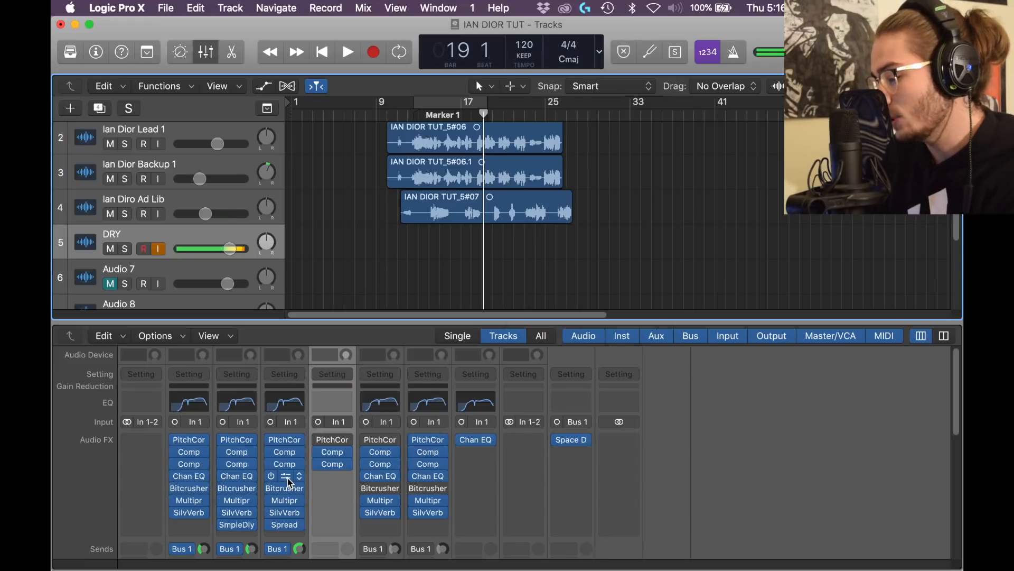
Add a mono Channel EQ after the DRY track's compressors and lower the track's volume slightly.
left_click(332, 475)
mouse_move(412, 435)
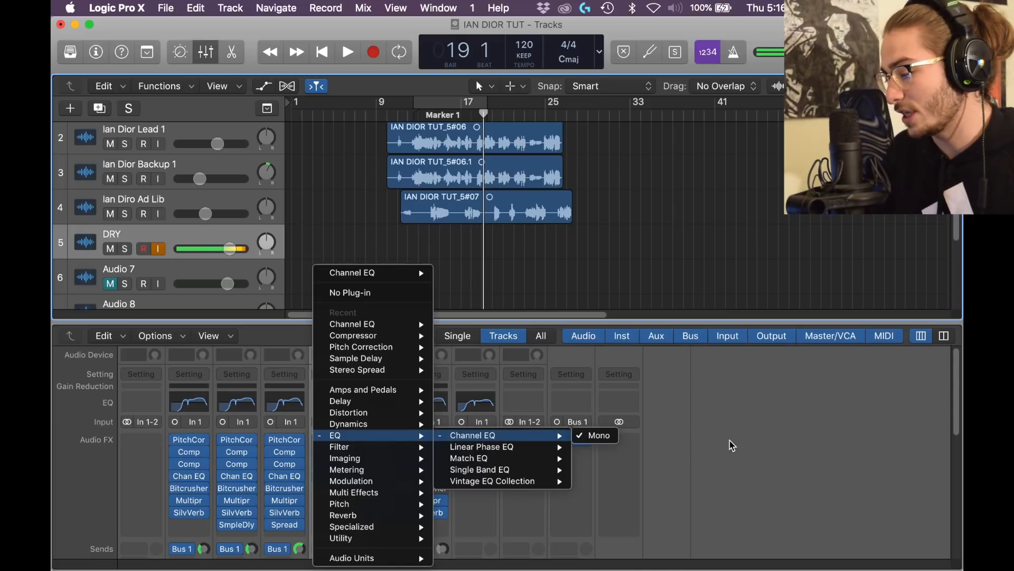
left_click(595, 432)
left_click_drag(230, 248, 224, 248)
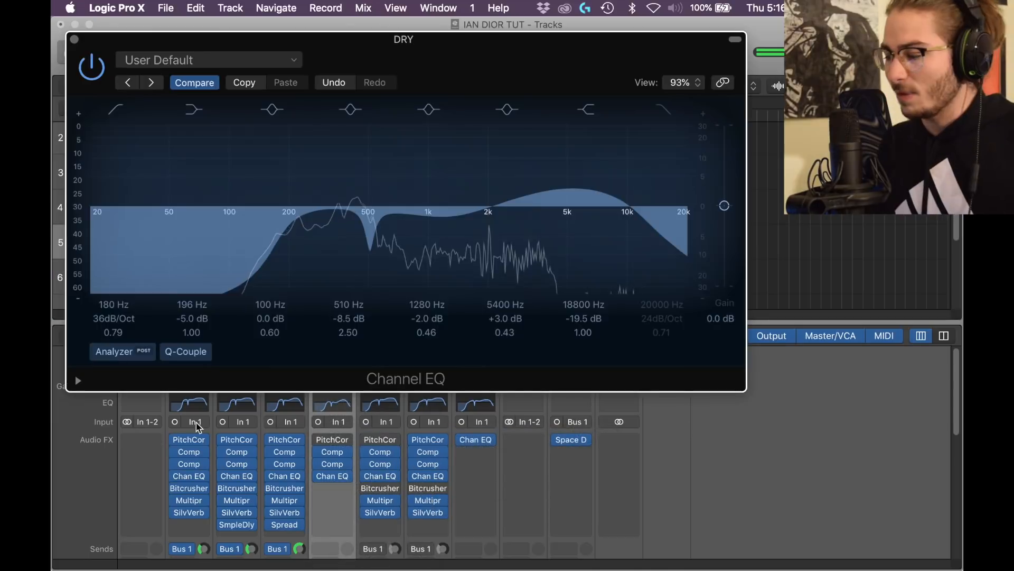
Examine the DRY track's Channel EQ bands and raise the EQ's overall gain slightly.
left_click(332, 476)
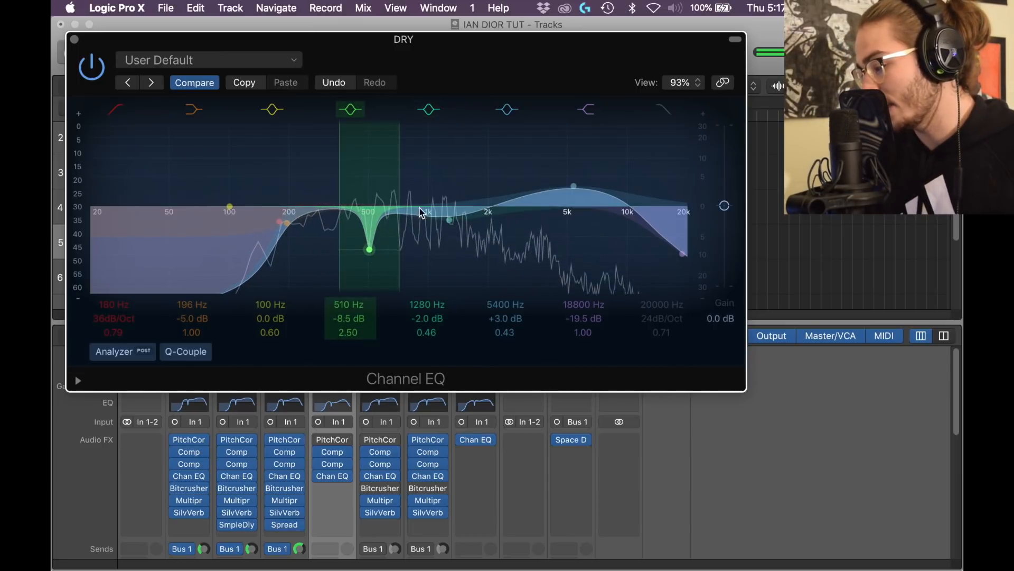
mouse_move(397, 201)
left_mouse_down()
mouse_move(417, 198)
mouse_move(397, 194)
left_mouse_up()
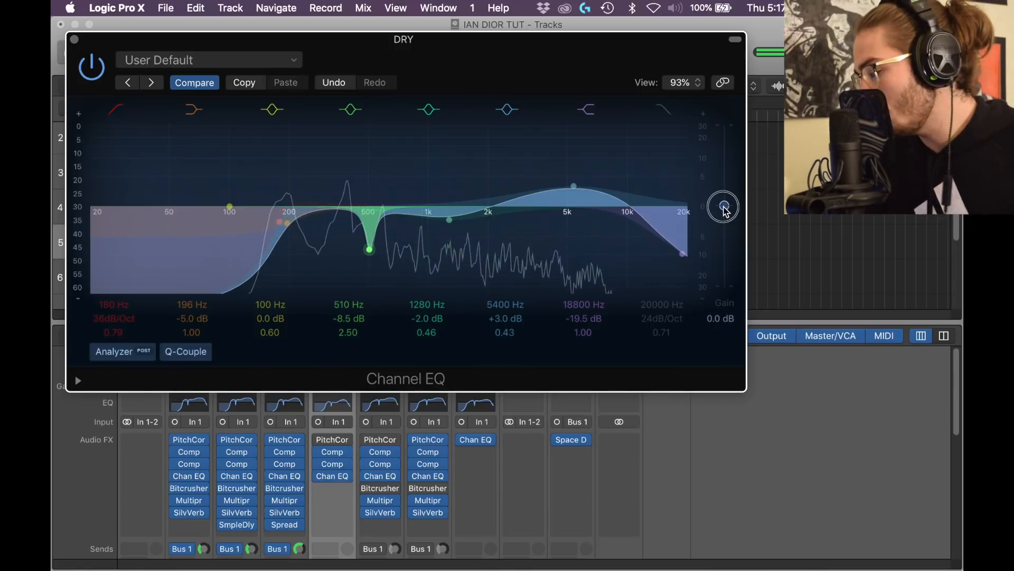
left_click_drag(723, 206, 725, 196)
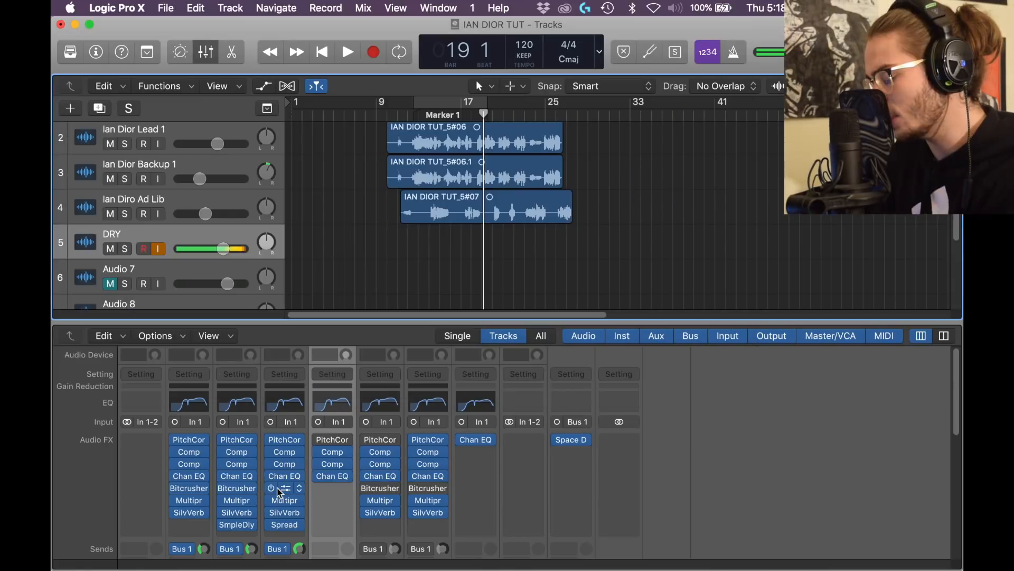
Add a mono Bitcrusher below the Channel EQ on the DRY track.
left_click_drag(284, 492, 330, 496)
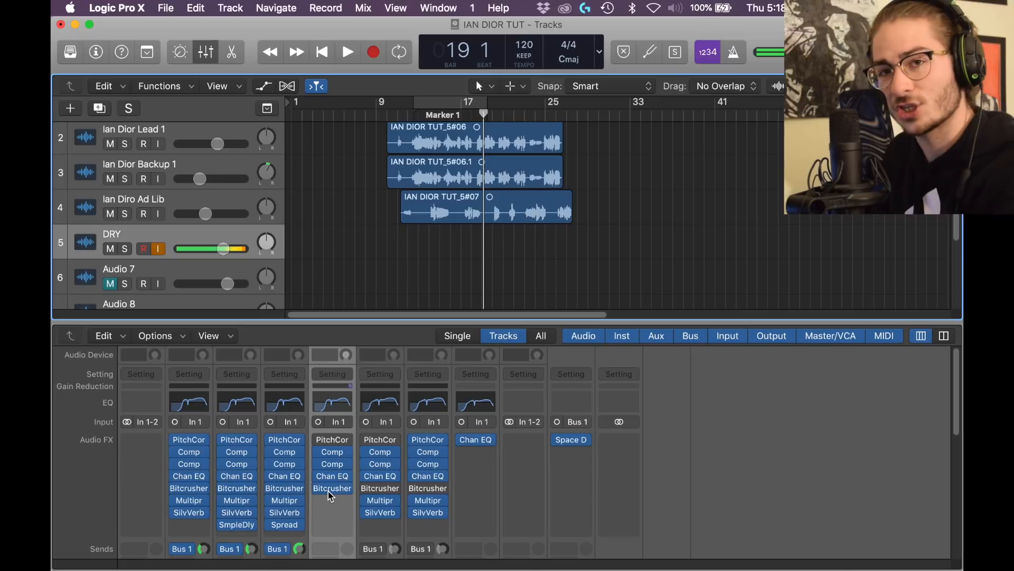
left_click(345, 488)
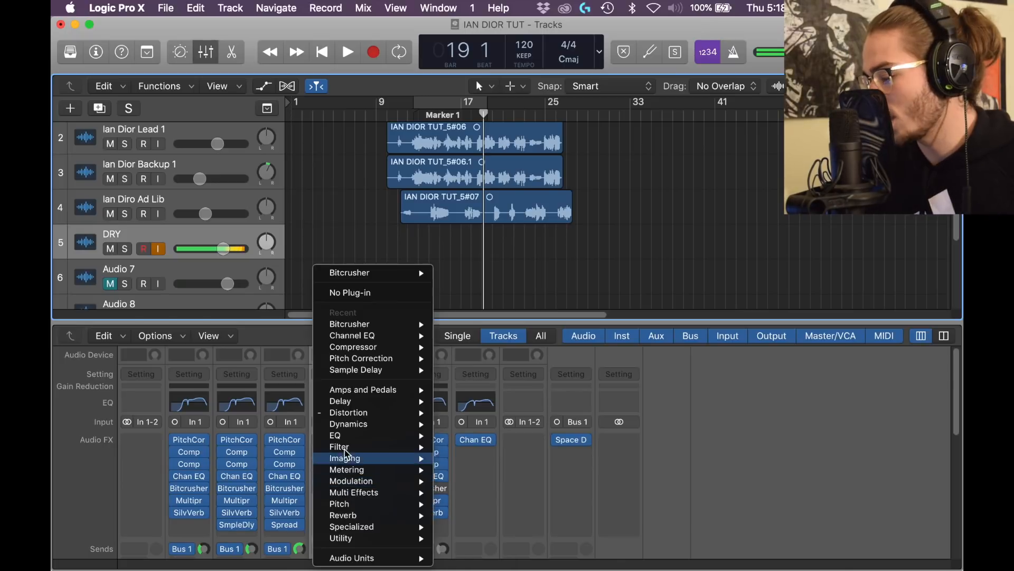
mouse_move(410, 416)
left_click(576, 412)
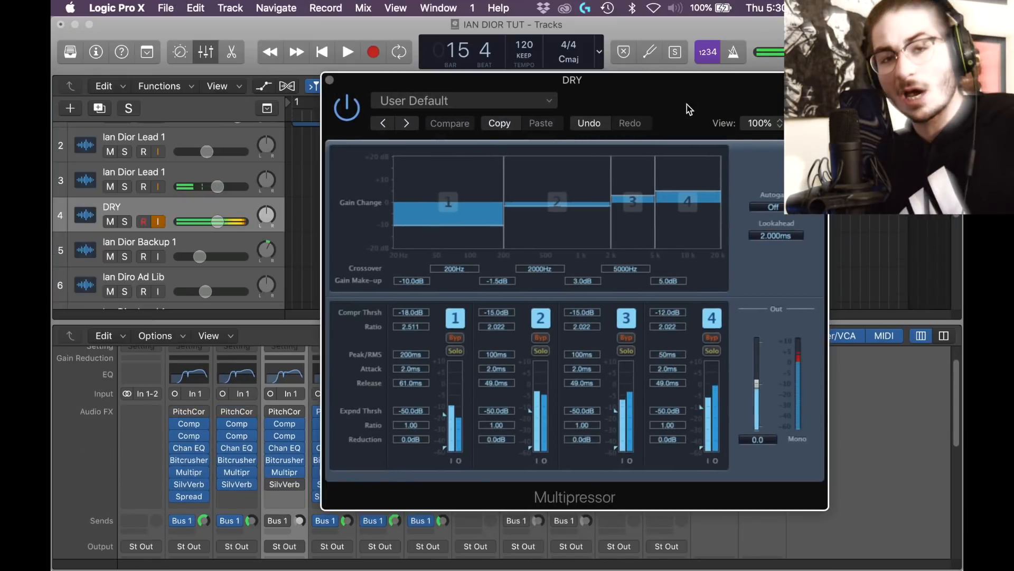
Review the DRY track's Multipressor crossovers and gain make-up for its four bands, and close its window.
left_click_drag(689, 109, 643, 114)
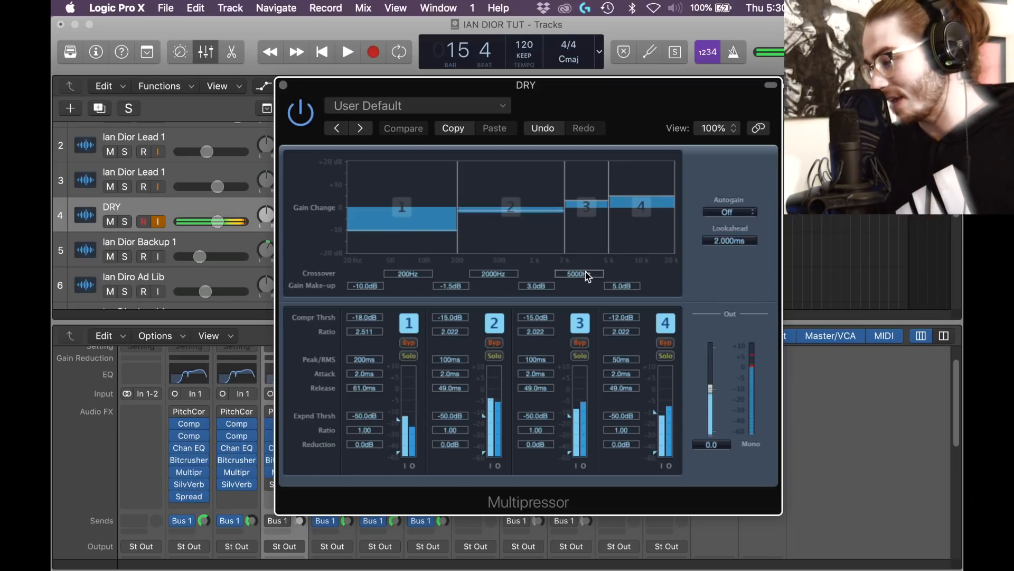
mouse_move(563, 208)
left_mouse_down()
mouse_move(552, 210)
mouse_move(565, 209)
left_mouse_up()
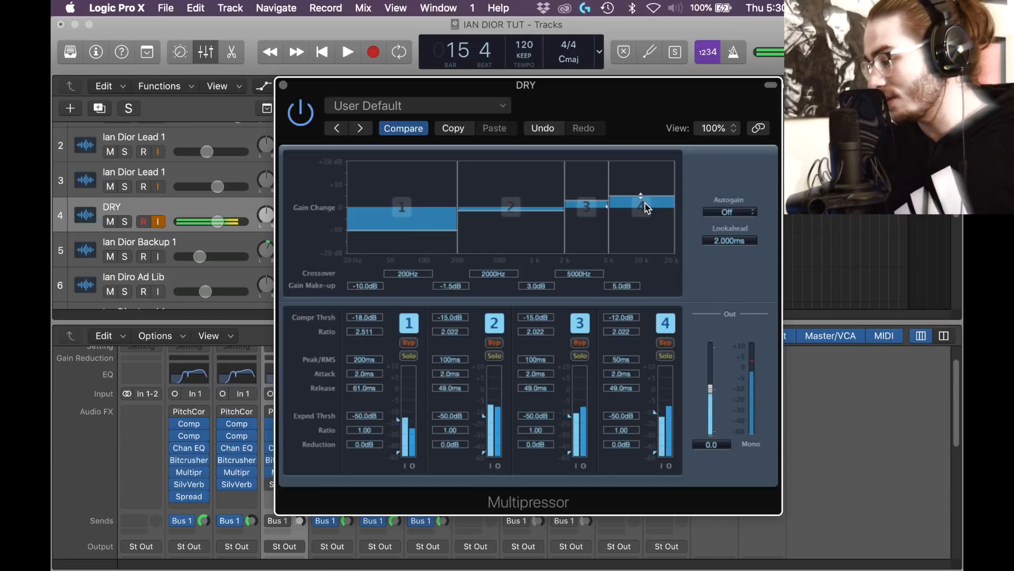
left_click(284, 85)
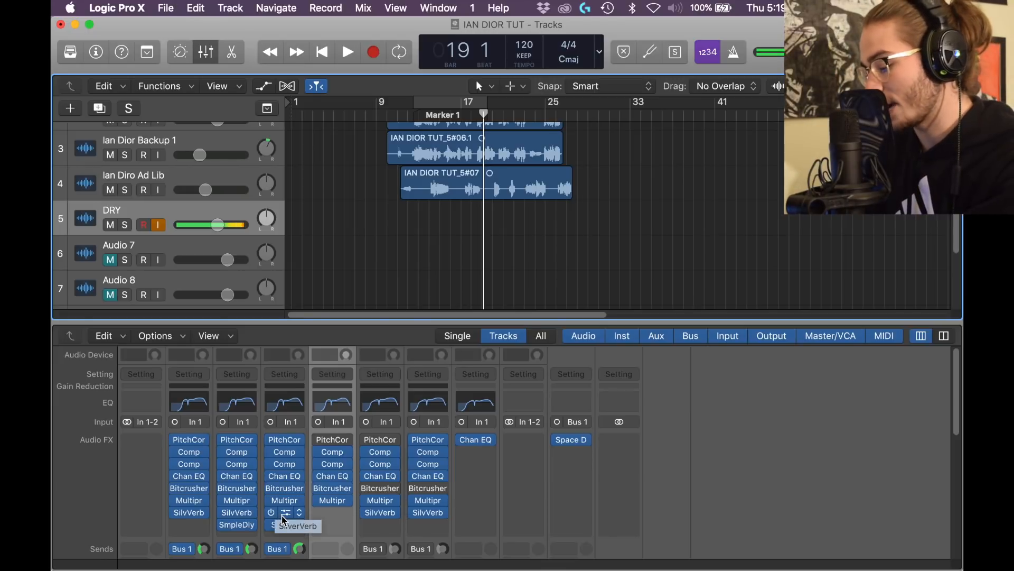
Insert SilverVerb on the DRY track and enable its modulation with 100 Hz rate, 180° phase and 1.00 intensity.
left_click(236, 512)
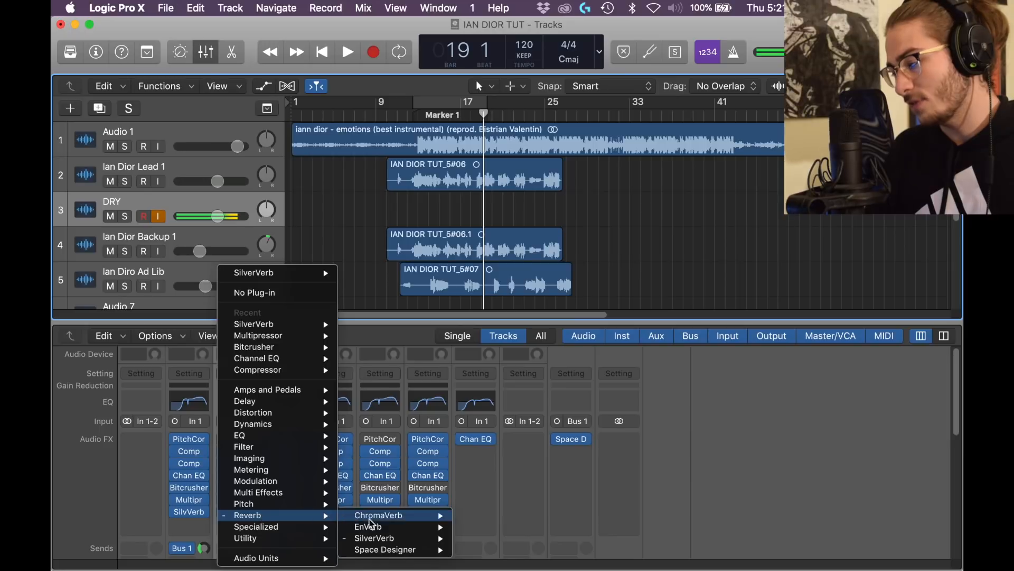
left_click(501, 549)
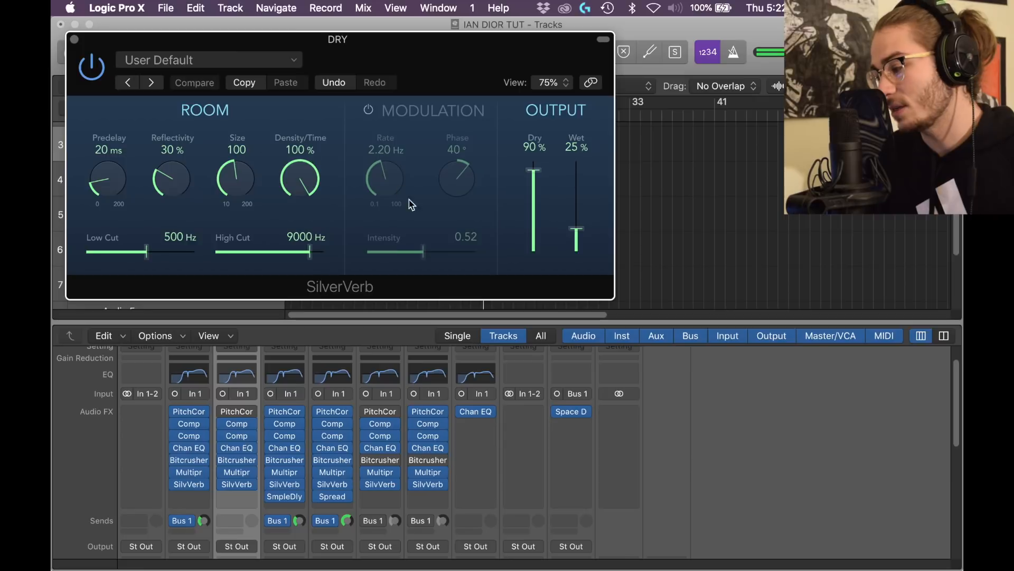
left_click(368, 110)
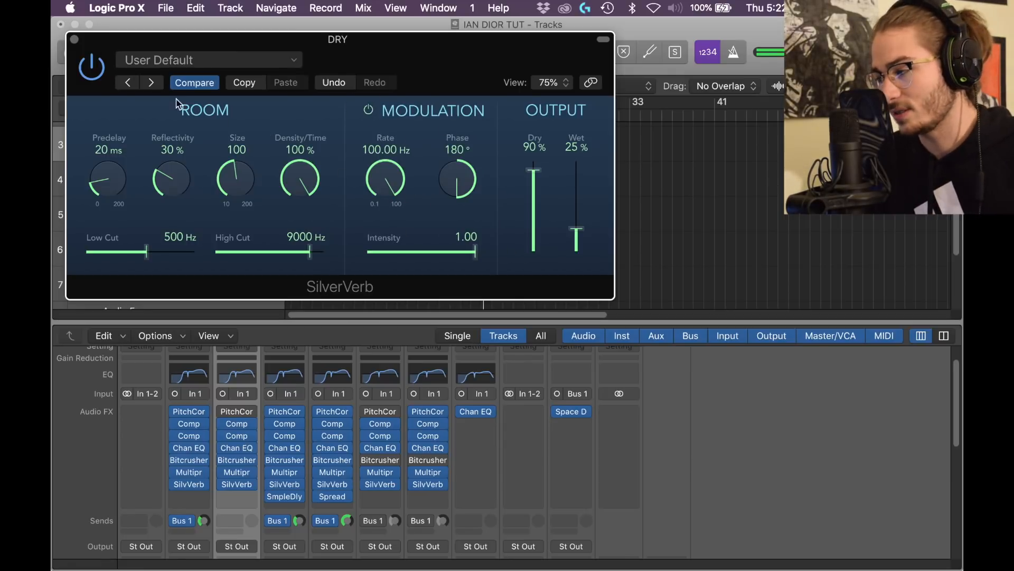
Bypass SilverVerb on the DRY track and add a send to Bus 1.
left_click(74, 39)
left_click(222, 484)
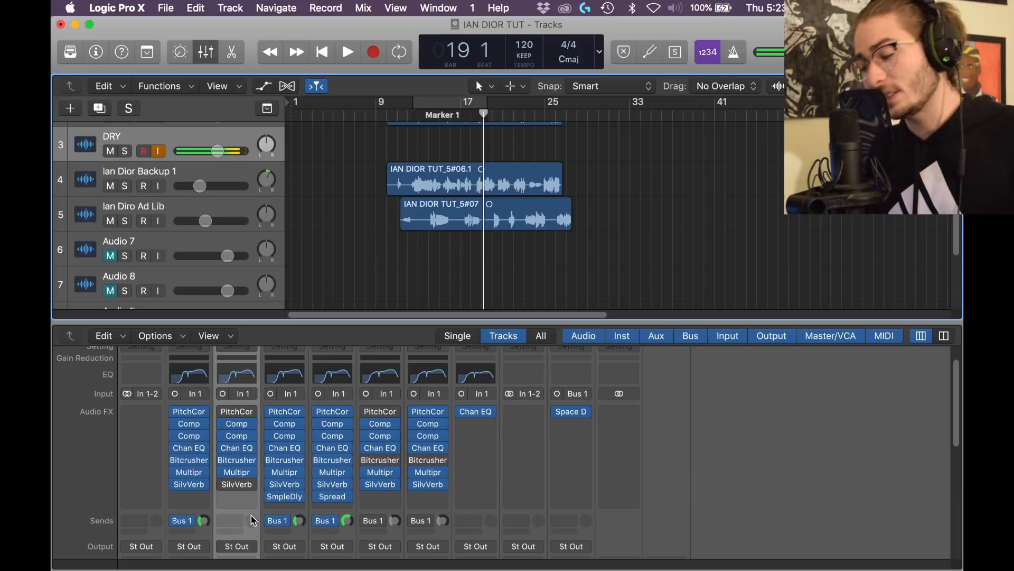
left_click(233, 521)
mouse_move(241, 557)
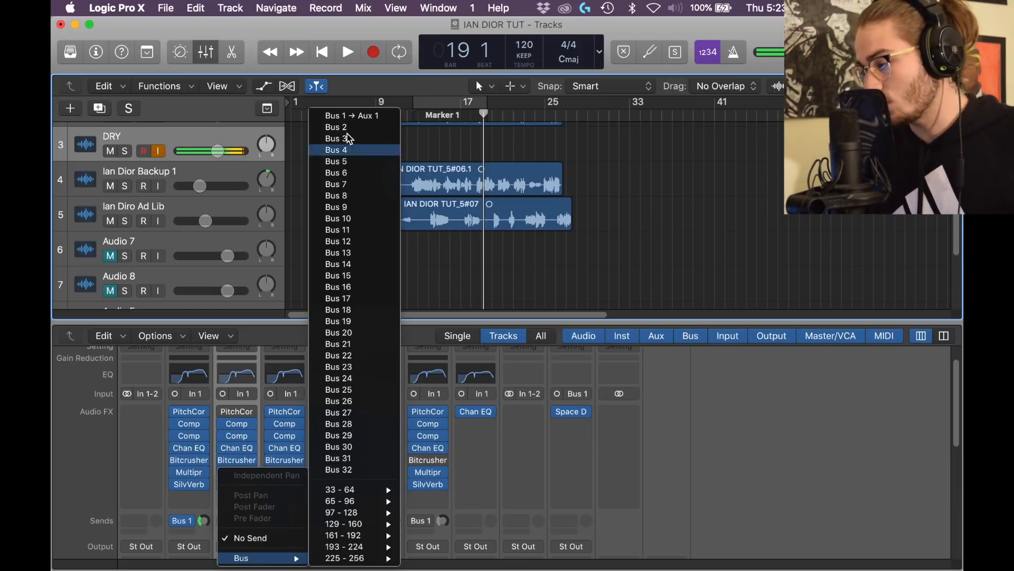
left_click(351, 115)
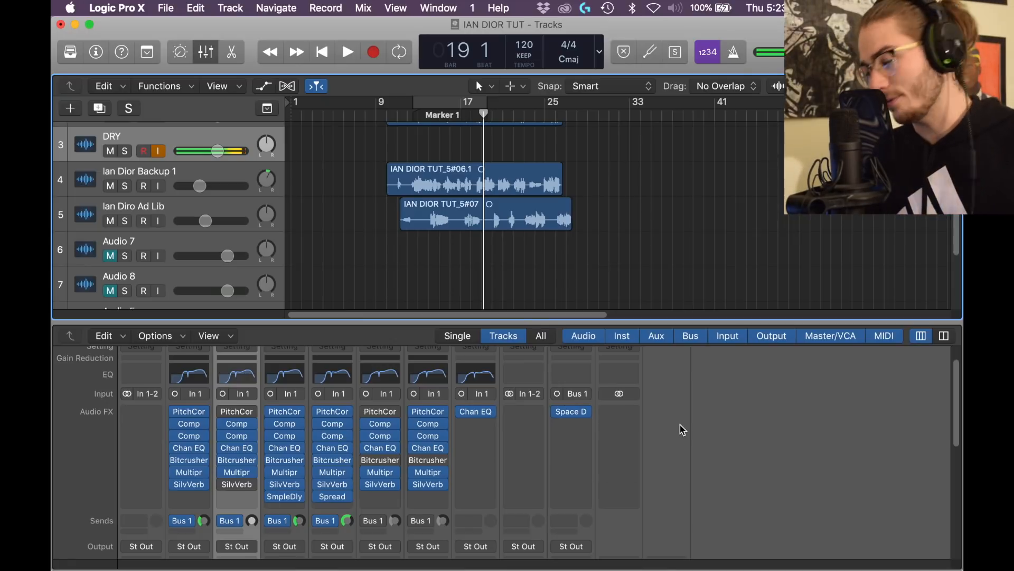
Choose Space Designer in its Mono->Stereo version as the reverb on the Bus 1 aux channel.
left_click(581, 411)
mouse_move(607, 515)
mouse_move(774, 552)
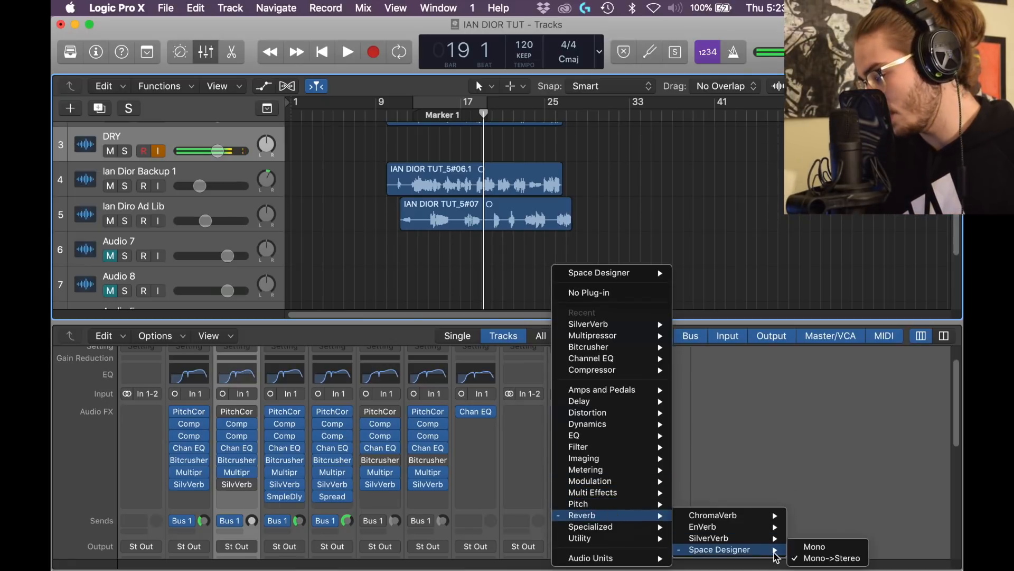
left_click(866, 558)
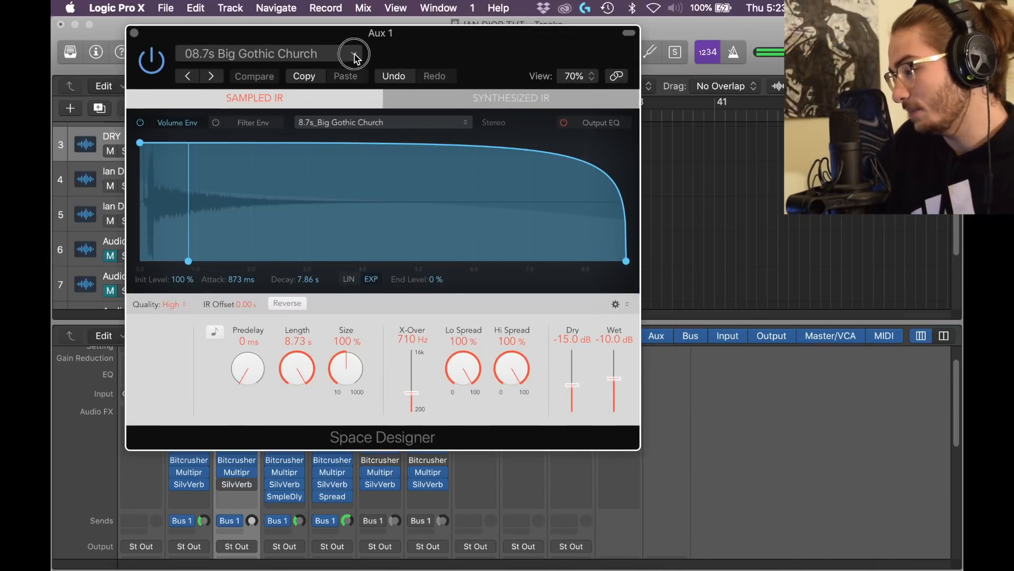
Locate the 08.7s Big Gothic Church preset among Space Designer's large indoor spaces, review its settings, and close its window.
left_click(353, 53)
mouse_move(344, 431)
mouse_move(515, 488)
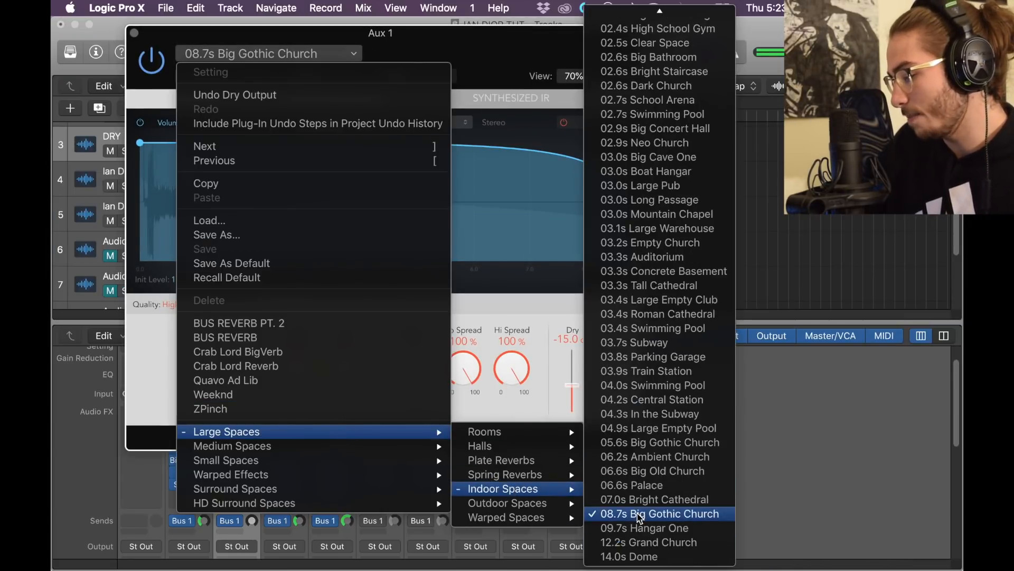
left_click(503, 312)
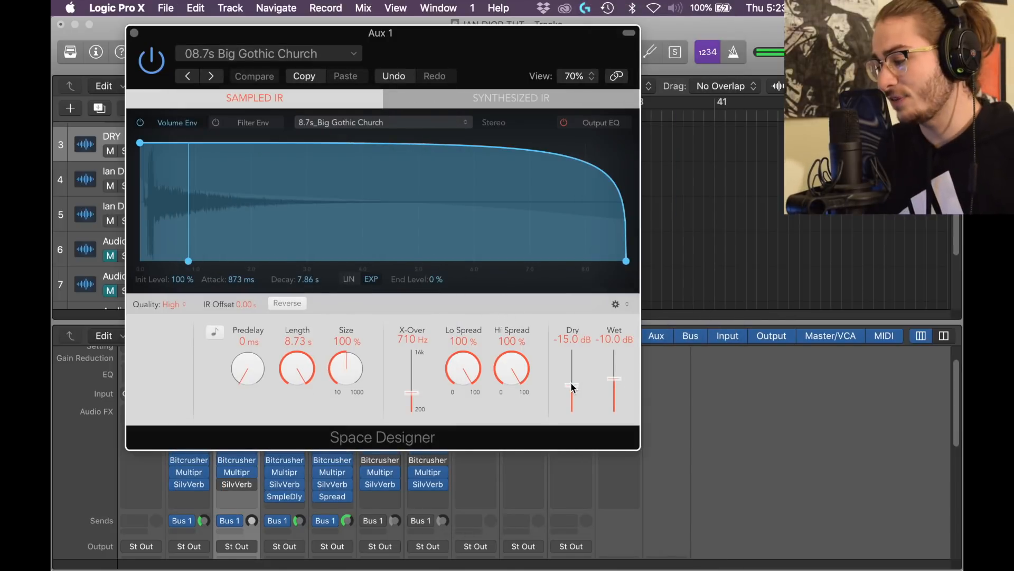
left_click(134, 33)
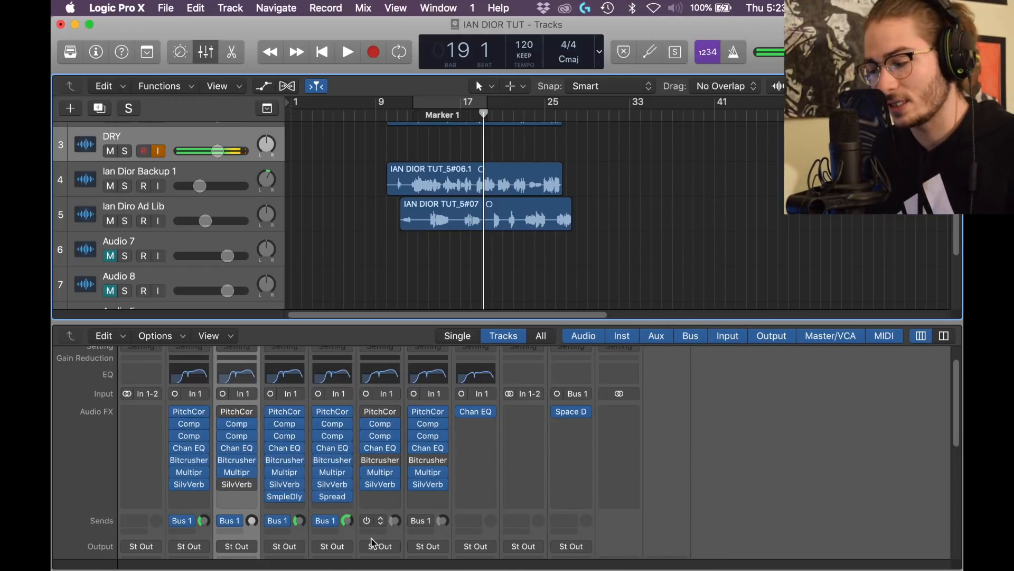
Raise the DRY track's Bus 1 send level.
left_click_drag(256, 523, 279, 466)
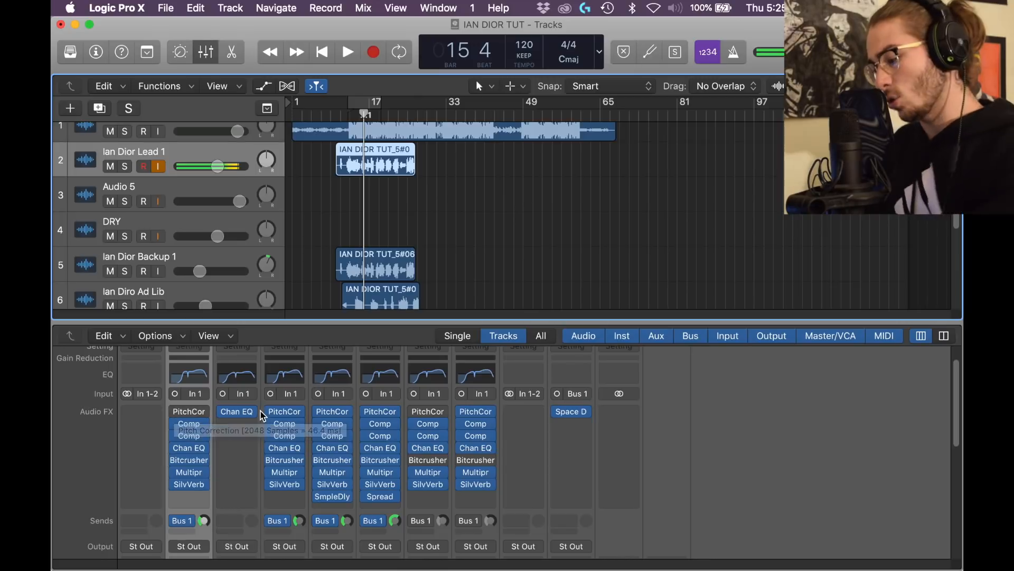
Duplicate the Ian Dior Lead 1 track twice and insert Sample Delay after SilverVerb on the track 4 copy.
key("super+d")
key("super+d")
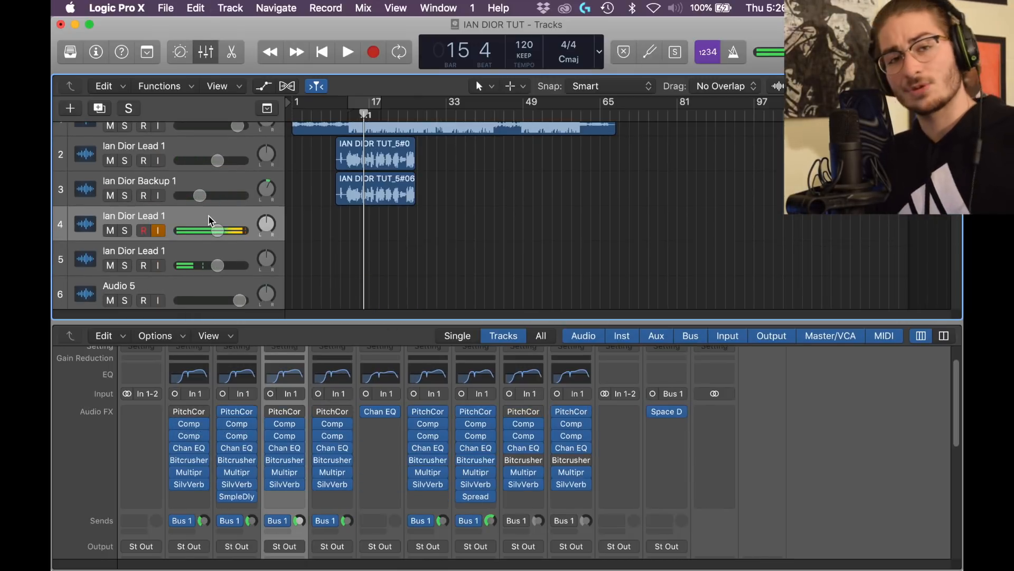
left_click(281, 498)
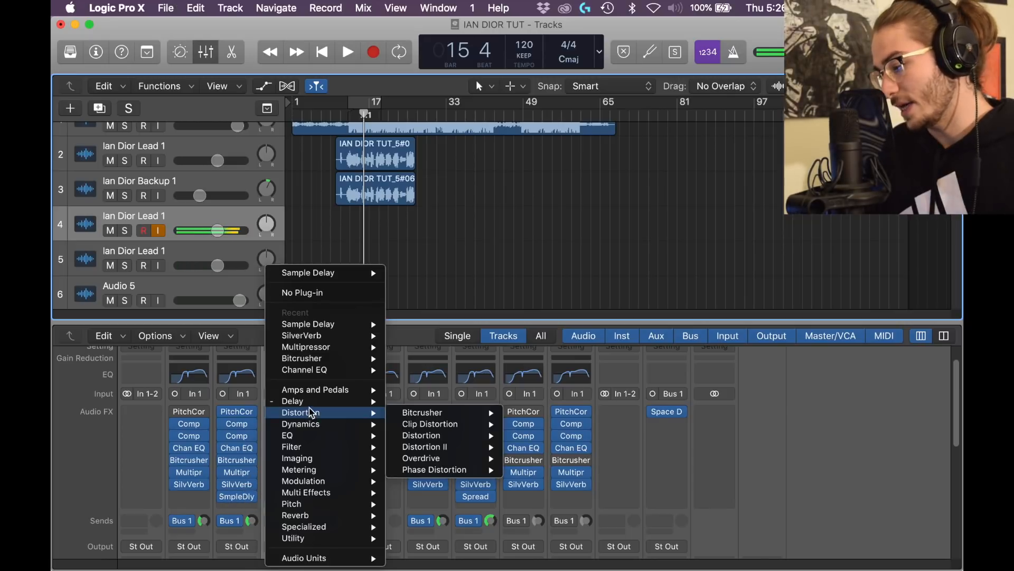
mouse_move(311, 401)
left_click(528, 421)
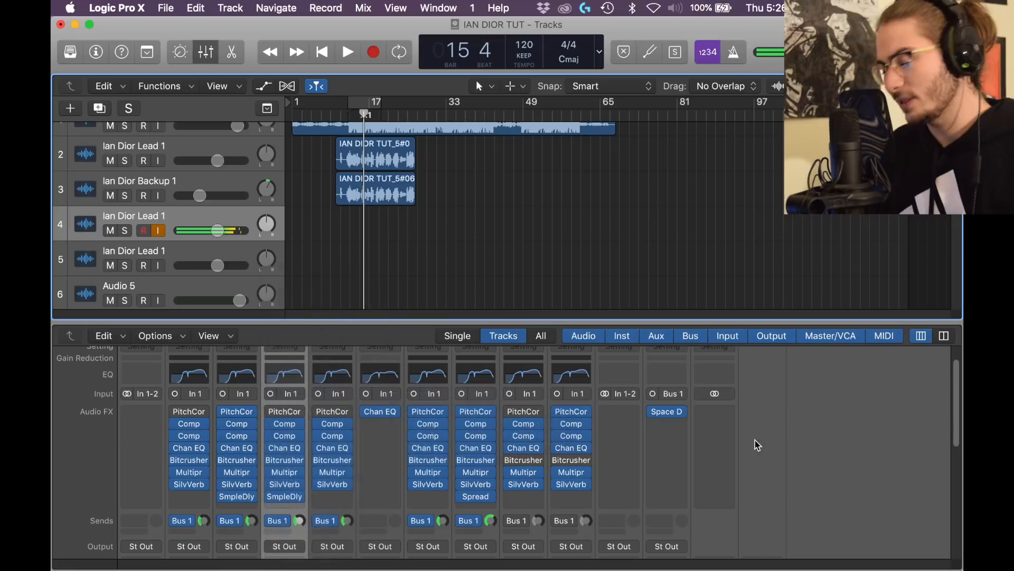
left_click(285, 498)
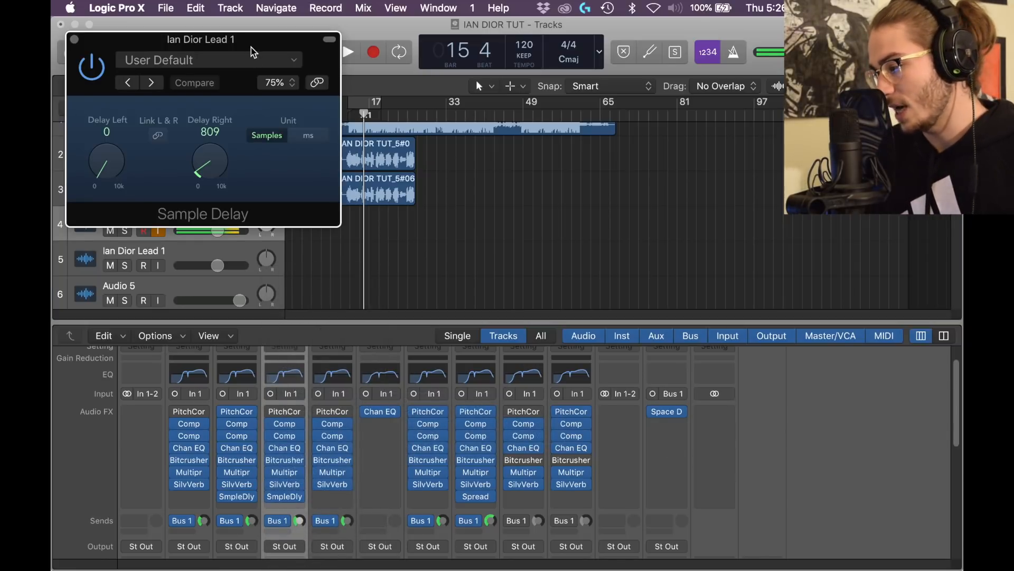
left_click(75, 39)
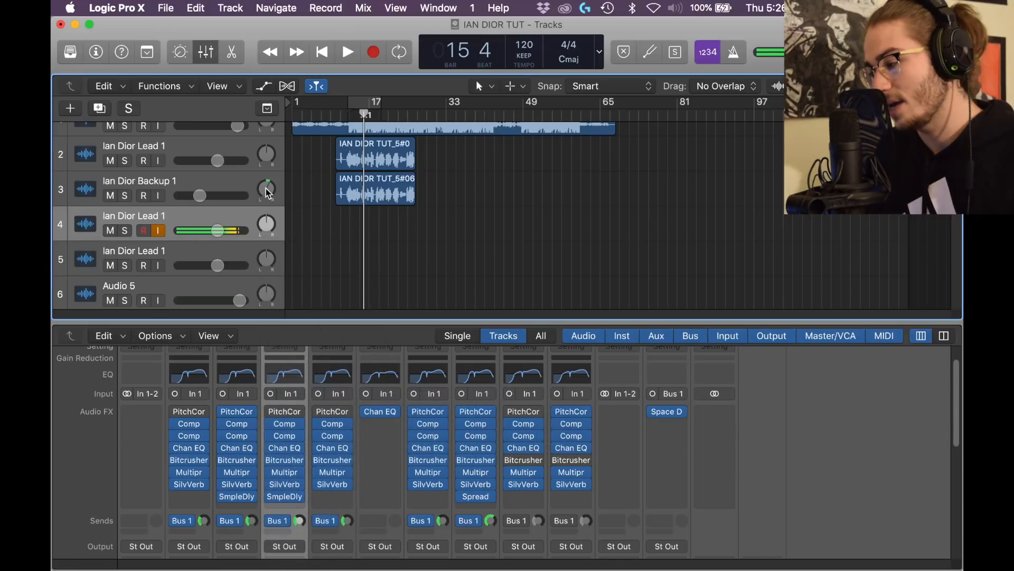
Pan the Ian Dior Lead 1 copy on track 4 slightly right and lower its volume to match Ian Dior Backup 1.
left_click(268, 189)
left_click_drag(268, 219, 269, 213)
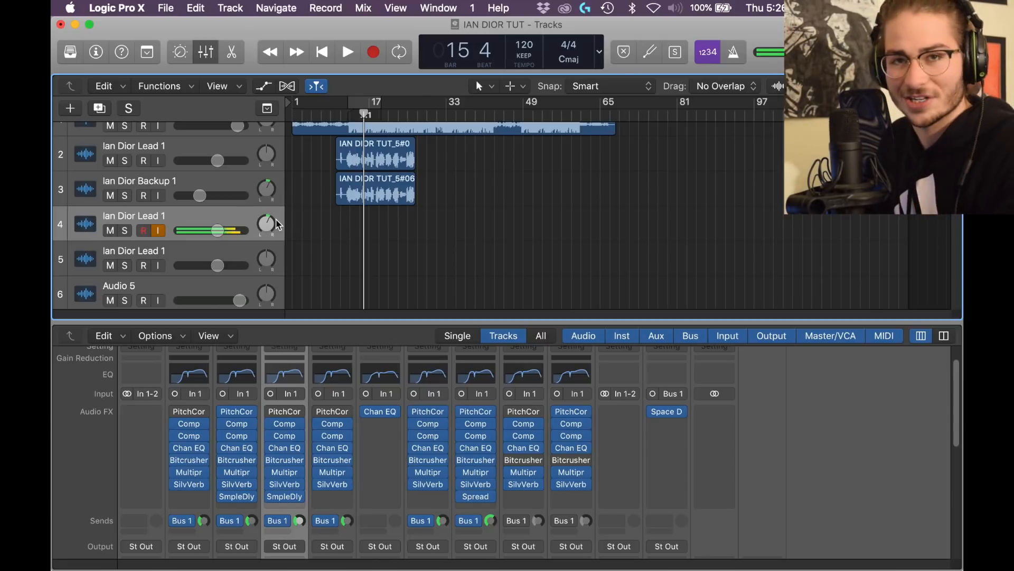
left_click(297, 521)
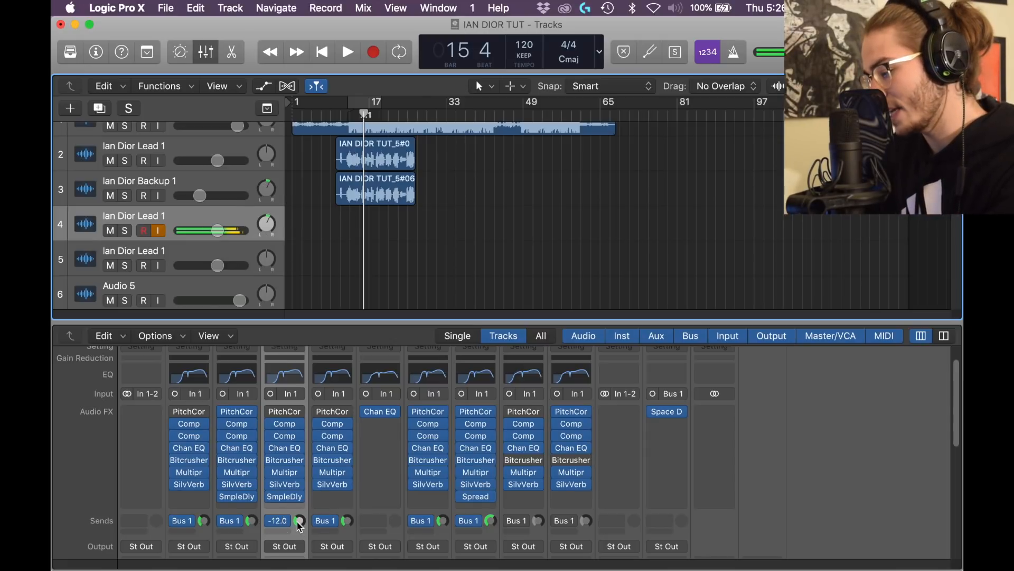
left_click(251, 521)
left_click(204, 521)
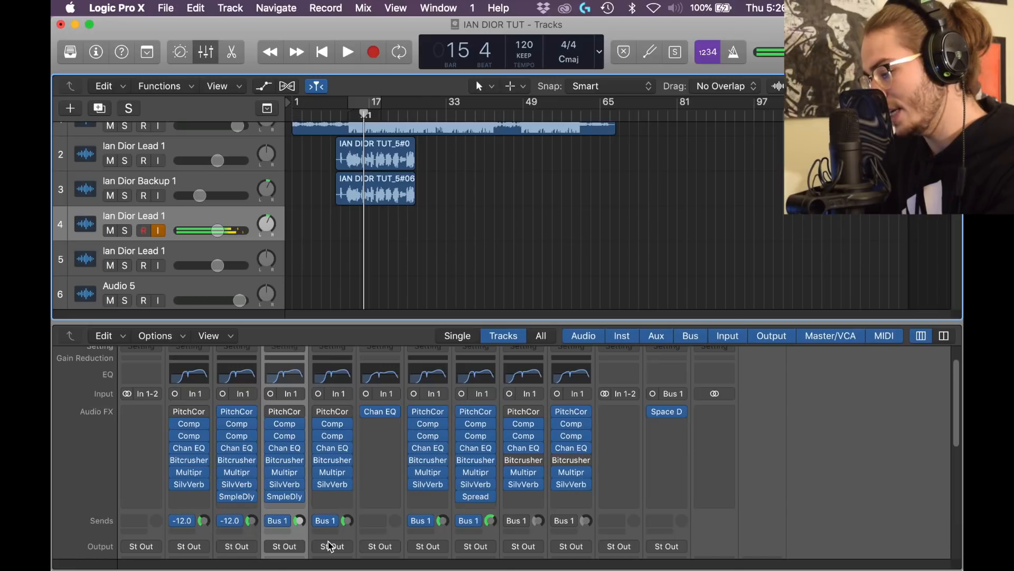
mouse_move(217, 230)
left_mouse_down()
mouse_move(173, 200)
mouse_move(206, 241)
left_mouse_up()
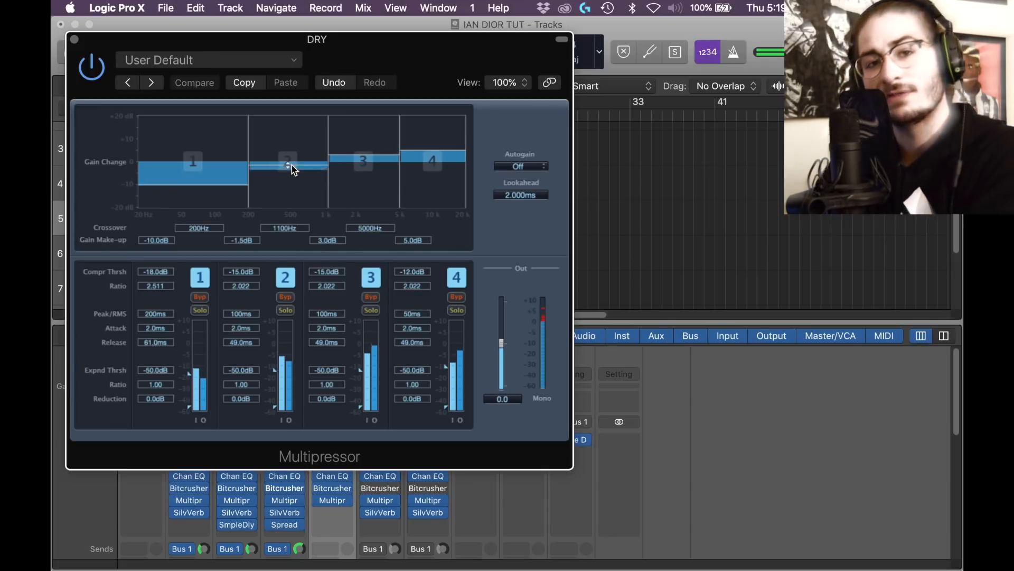
mouse_move(288, 161)
left_mouse_down()
mouse_move(294, 109)
mouse_move(302, 168)
left_mouse_up()
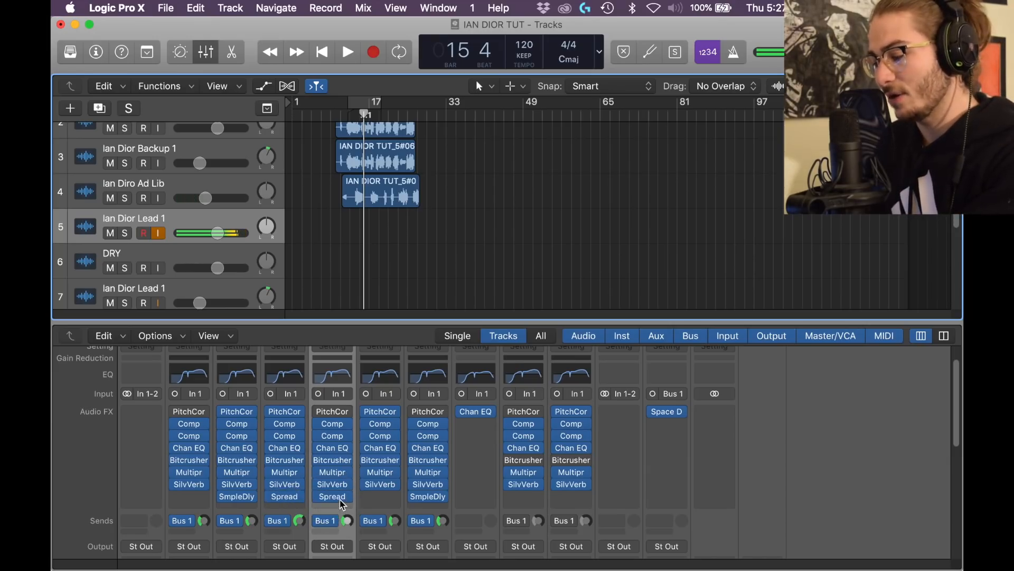
Insert the Stereo Spread imaging plug-in after SilverVerb on the Ian Dior Lead 1 copy on track 5.
left_click(334, 498)
mouse_move(353, 460)
mouse_move(446, 481)
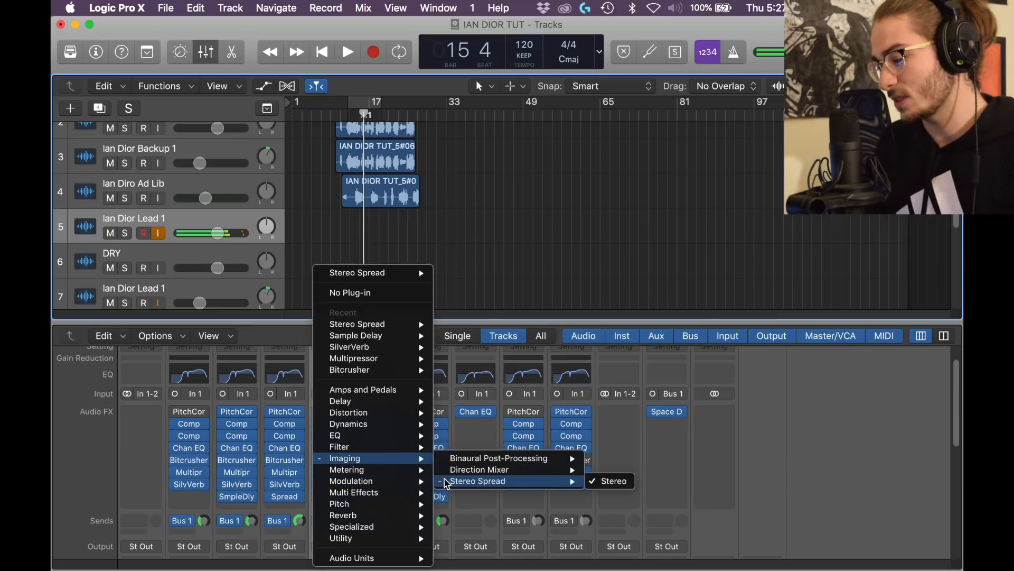
left_click(613, 480)
left_click(333, 497)
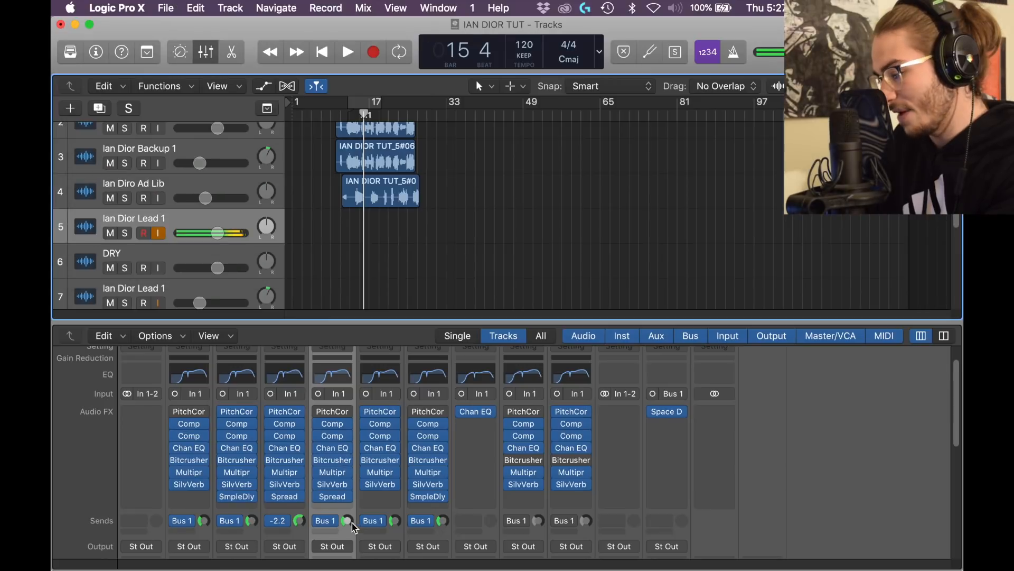
Raise the track 5 copy's Bus 1 send to -2.2 and lower its volume to match the ad lib track.
left_click_drag(351, 522, 361, 476)
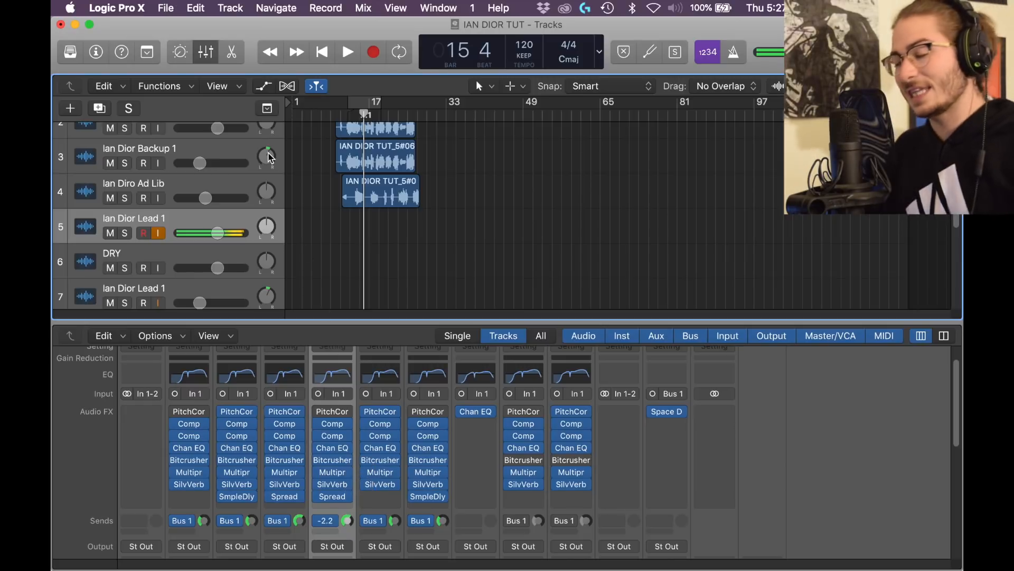
left_click_drag(217, 233, 191, 223)
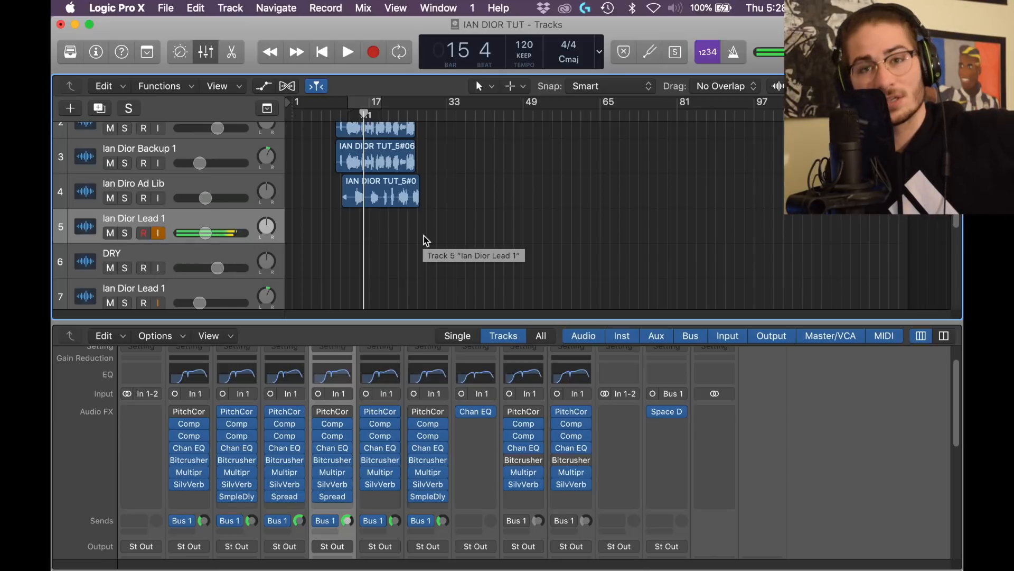